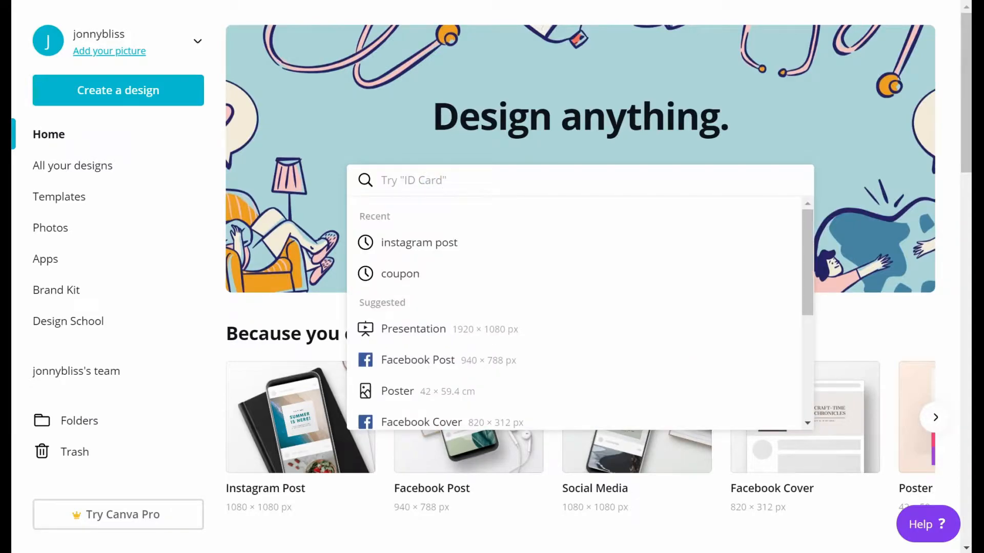
Step: Search the design types for "insta" and start a blank Instagram Post design
{"action": "type", "text": "insta"}
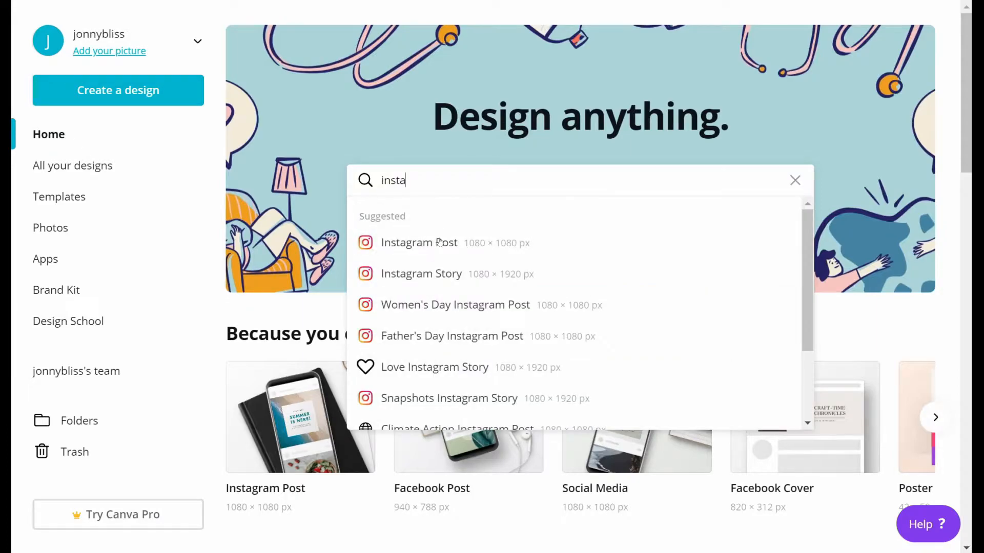
{"action": "left_click", "coordinate": [439, 243]}
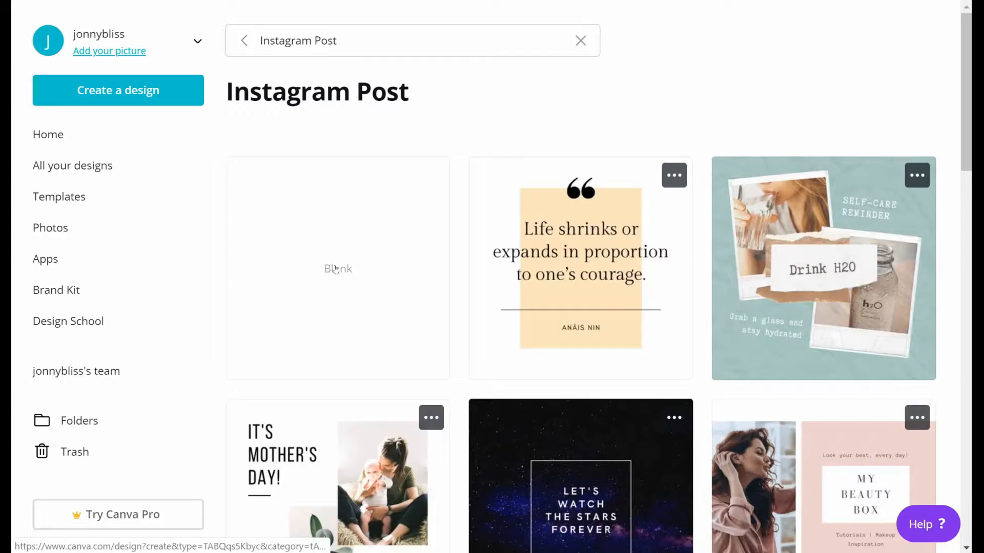
{"action": "left_click", "coordinate": [336, 270]}
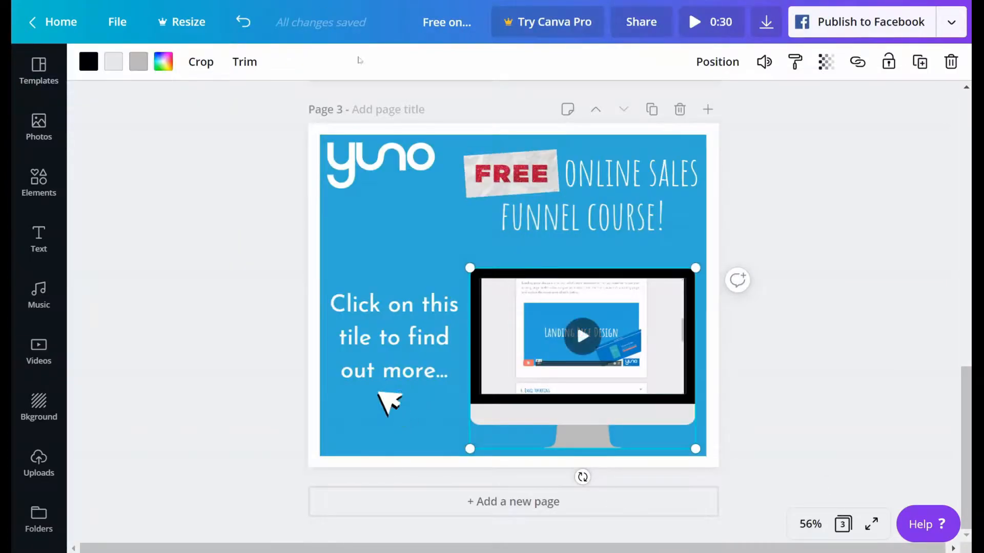
Step: Add a new blank page after page 3 of the sales funnel course design
{"action": "left_click", "coordinate": [264, 285]}
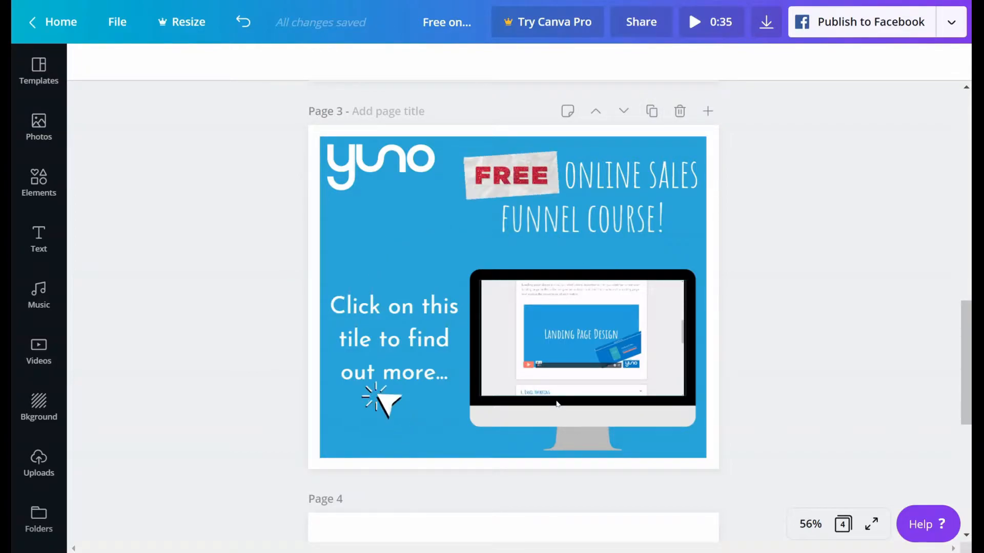
{"action": "scroll", "coordinate": [533, 442], "scroll_direction": "down", "scroll_amount": 5}
{"action": "scroll", "coordinate": [534, 399], "scroll_direction": "down", "scroll_amount": 2}
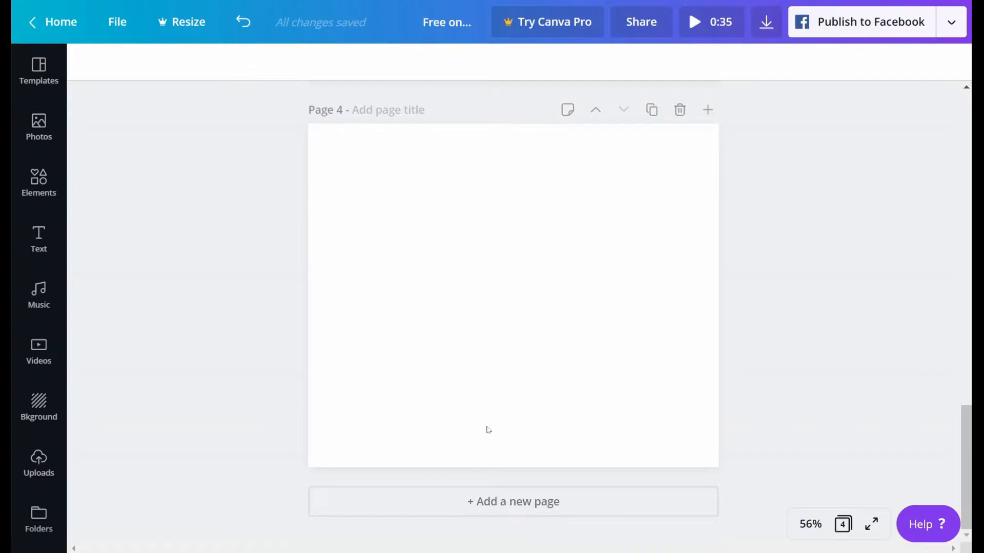
{"action": "scroll", "coordinate": [487, 428], "scroll_direction": "up", "scroll_amount": 7}
{"action": "left_click", "coordinate": [362, 246]}
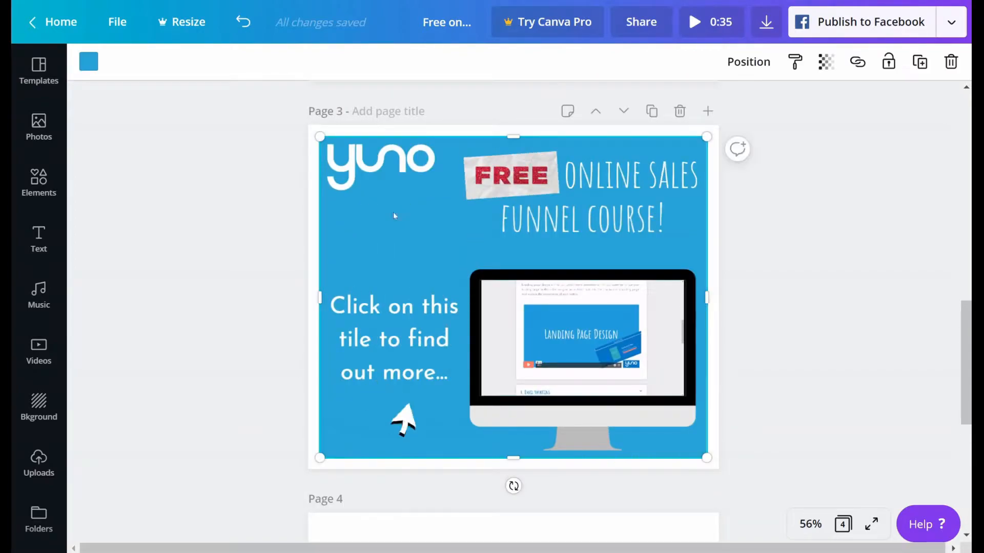
{"action": "scroll", "coordinate": [270, 439], "scroll_direction": "down", "scroll_amount": 3}
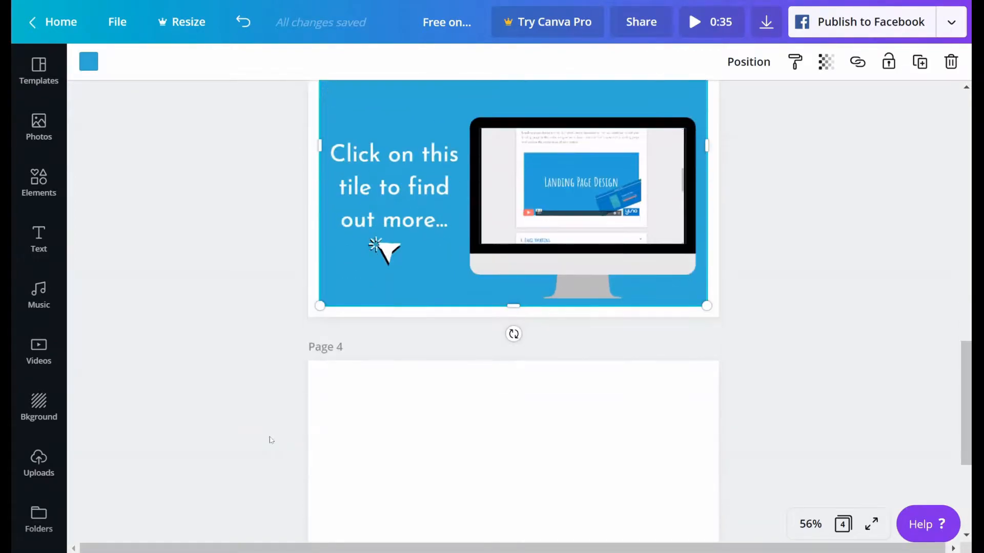
Step: Try the light blue document colour as page 4's background and set it back to white
{"action": "left_click", "coordinate": [465, 451]}
{"action": "scroll", "coordinate": [221, 401], "scroll_direction": "down", "scroll_amount": 5}
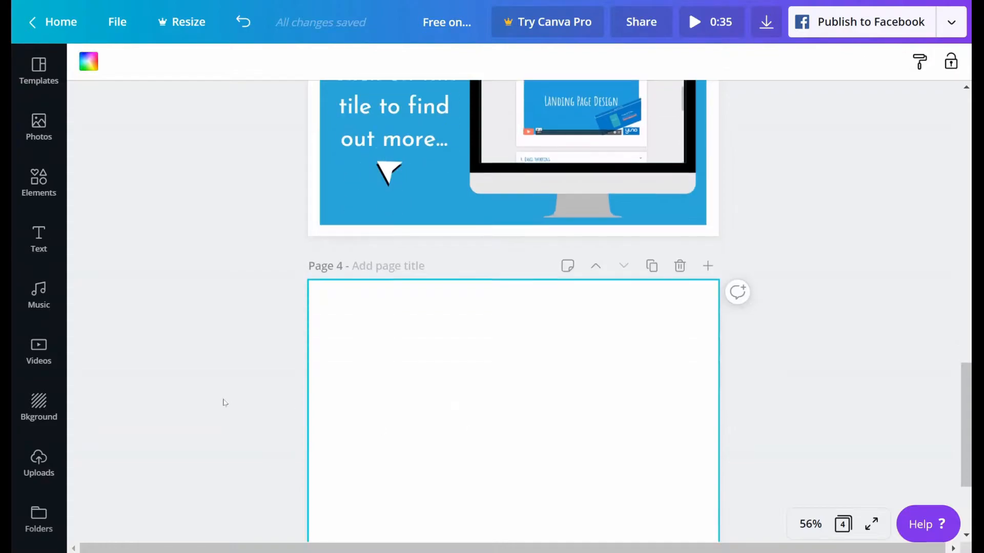
{"action": "left_click", "coordinate": [86, 60]}
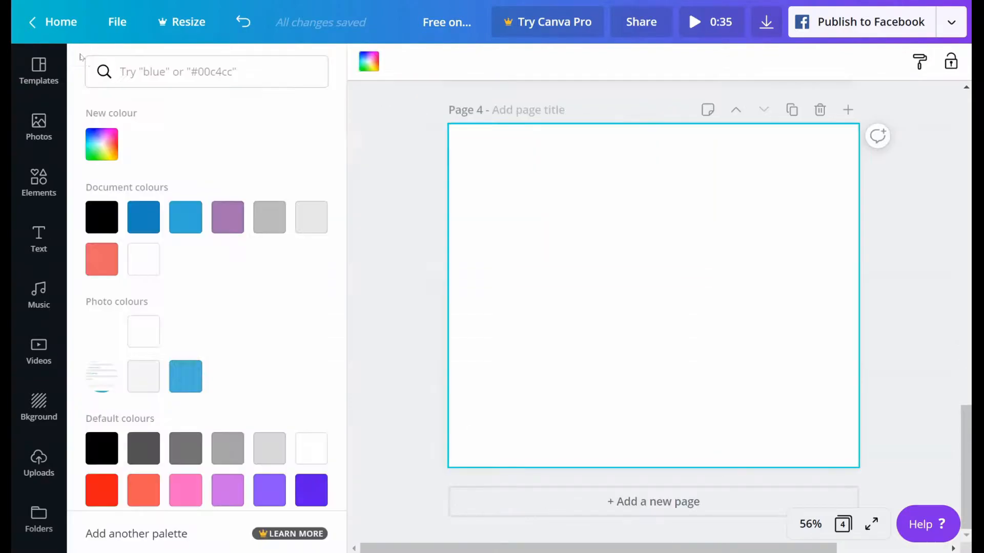
{"action": "left_click", "coordinate": [178, 228]}
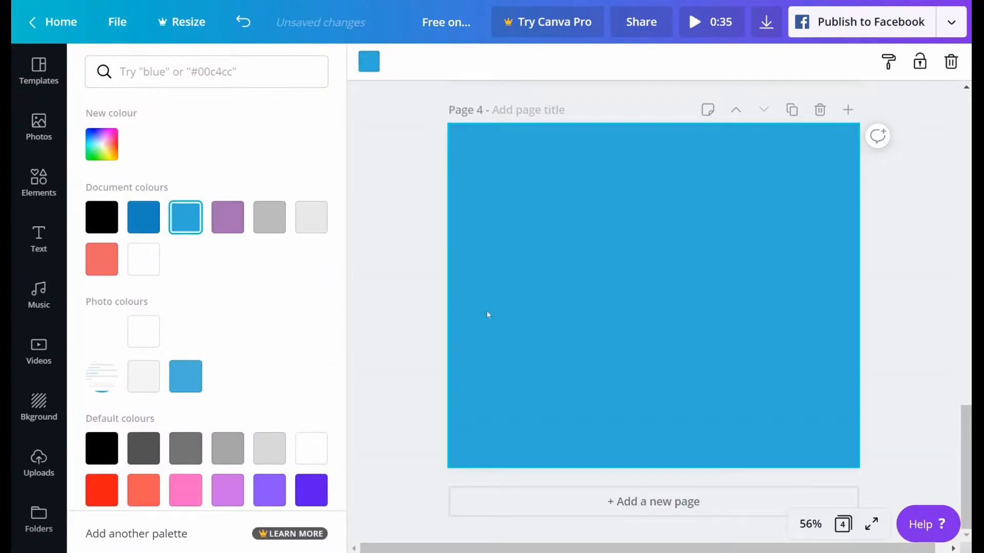
{"action": "left_click", "coordinate": [144, 261]}
Step: Add a square shape to page 4 and stretch it over the page, leaving a thin, even white border
{"action": "scroll", "coordinate": [416, 234], "scroll_direction": "up", "scroll_amount": 2}
{"action": "scroll", "coordinate": [416, 233], "scroll_direction": "up", "scroll_amount": 5}
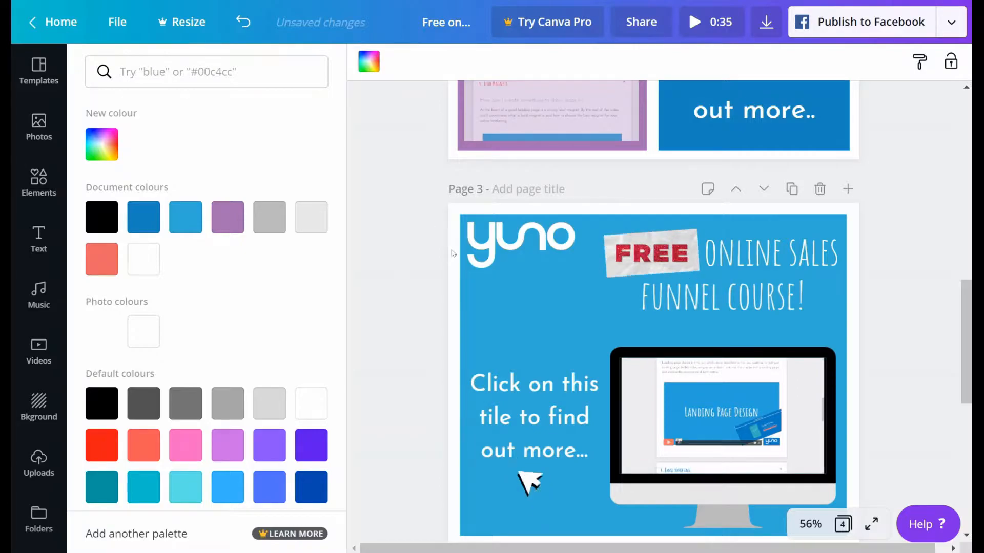
{"action": "scroll", "coordinate": [428, 298], "scroll_direction": "down", "scroll_amount": 5}
{"action": "scroll", "coordinate": [428, 299], "scroll_direction": "down", "scroll_amount": 2}
{"action": "left_click", "coordinate": [417, 301]}
{"action": "left_click", "coordinate": [31, 190]}
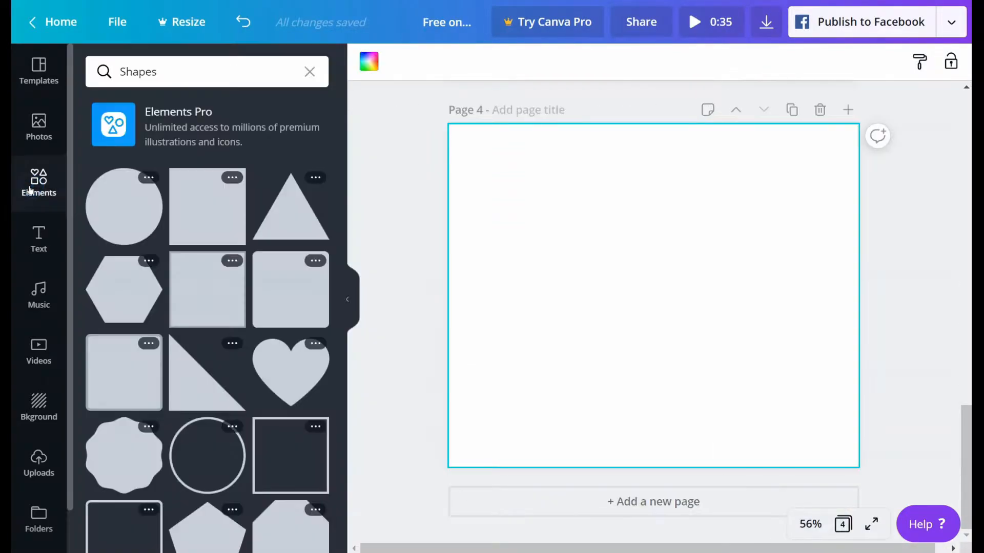
{"action": "left_click", "coordinate": [206, 210]}
{"action": "left_click_drag", "start_coordinate": [648, 277], "coordinate": [541, 203]}
{"action": "left_click_drag", "start_coordinate": [644, 318], "coordinate": [784, 445]}
{"action": "left_click_drag", "start_coordinate": [784, 294], "coordinate": [844, 290]}
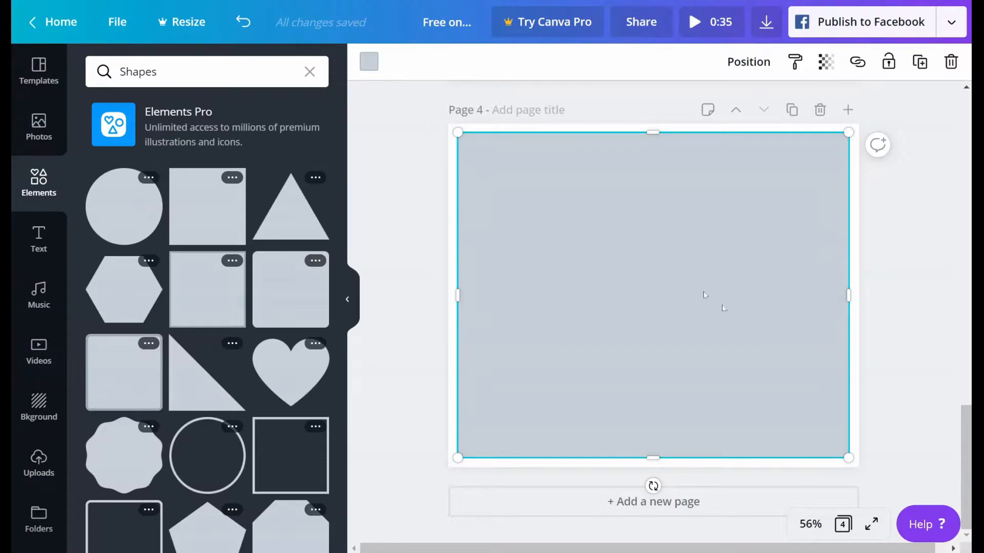
Step: Fill the rectangle on page 4 with the light blue document colour used on page 3
{"action": "left_click", "coordinate": [373, 64]}
{"action": "left_click", "coordinate": [186, 218]}
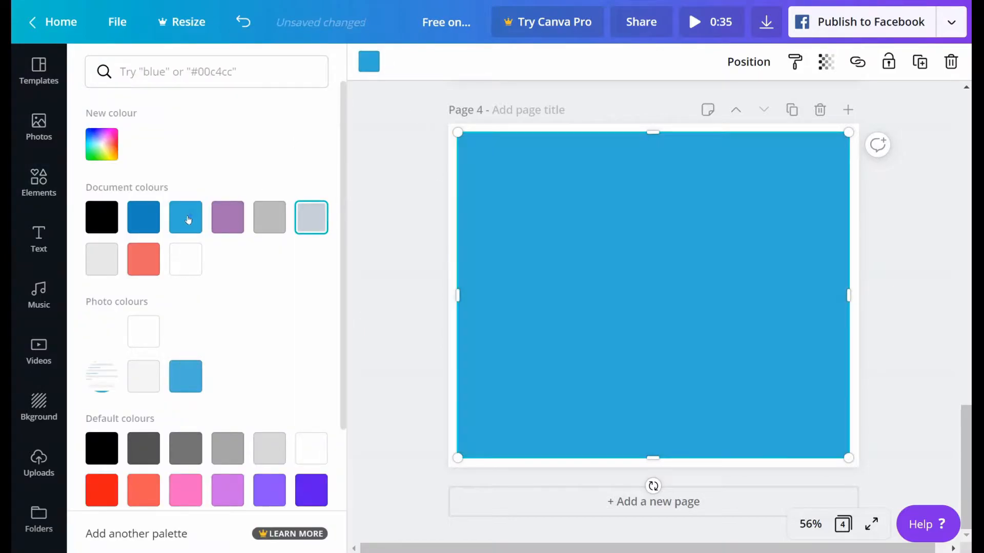
{"action": "scroll", "coordinate": [430, 223], "scroll_direction": "up", "scroll_amount": 7}
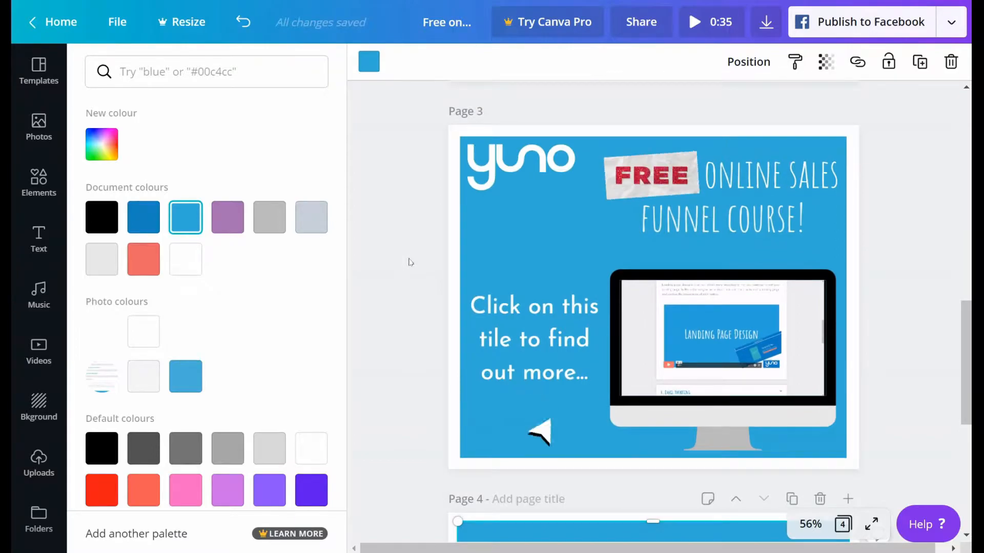
{"action": "scroll", "coordinate": [408, 287], "scroll_direction": "down", "scroll_amount": 6}
{"action": "left_click", "coordinate": [407, 324]}
{"action": "left_click", "coordinate": [417, 332]}
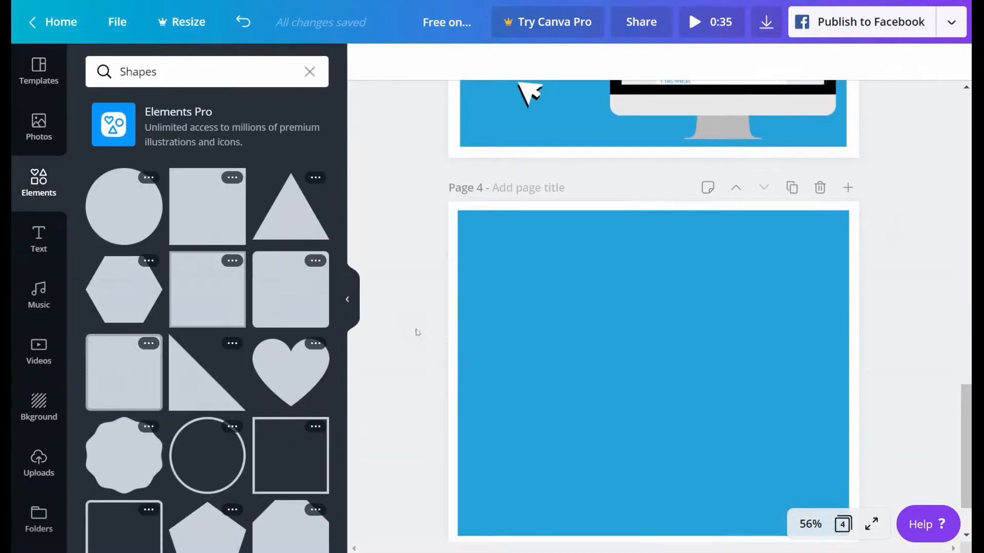
{"action": "scroll", "coordinate": [914, 371], "scroll_direction": "down", "scroll_amount": 2}
{"action": "scroll", "coordinate": [588, 387], "scroll_direction": "up", "scroll_amount": 5}
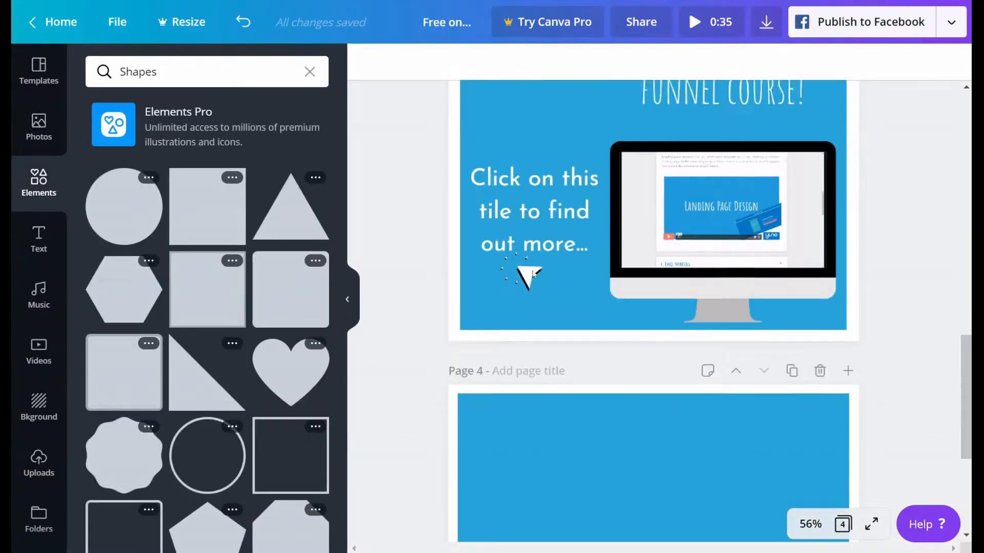
{"action": "scroll", "coordinate": [414, 380], "scroll_direction": "down", "scroll_amount": 5}
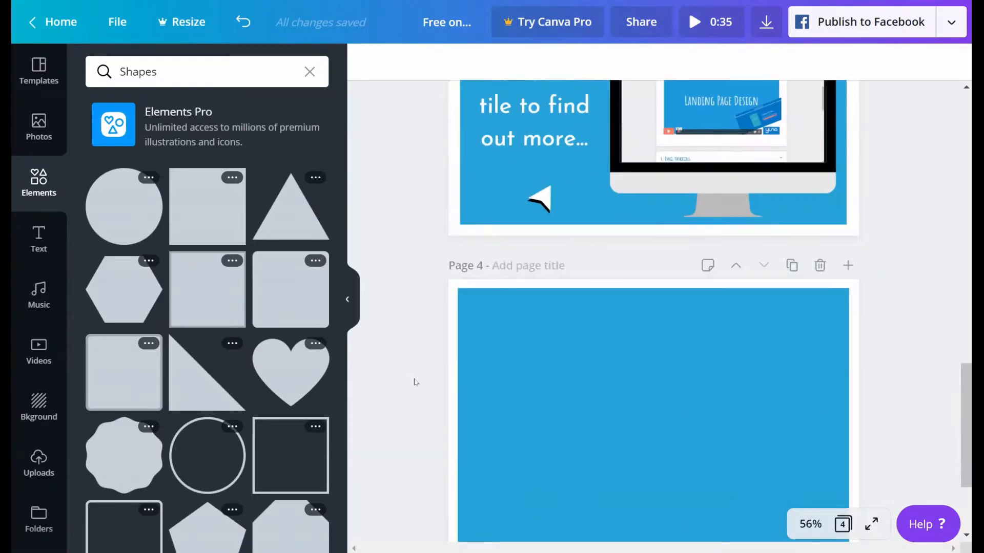
Step: Insert the white yuno logo from the uploaded images and place it in page 4's upper-left corner
{"action": "left_click", "coordinate": [541, 291]}
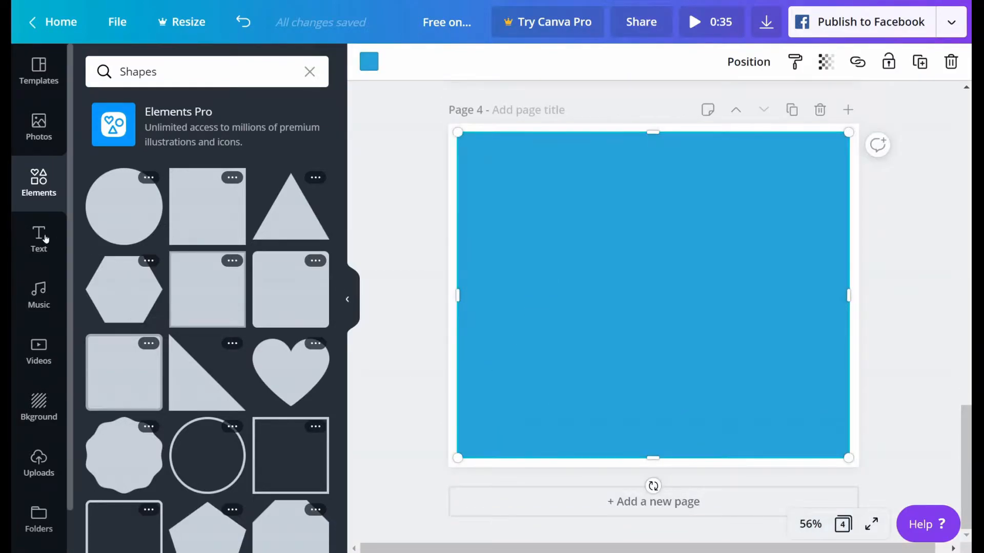
{"action": "left_click", "coordinate": [40, 462]}
{"action": "scroll", "coordinate": [195, 243], "scroll_direction": "down", "scroll_amount": 20}
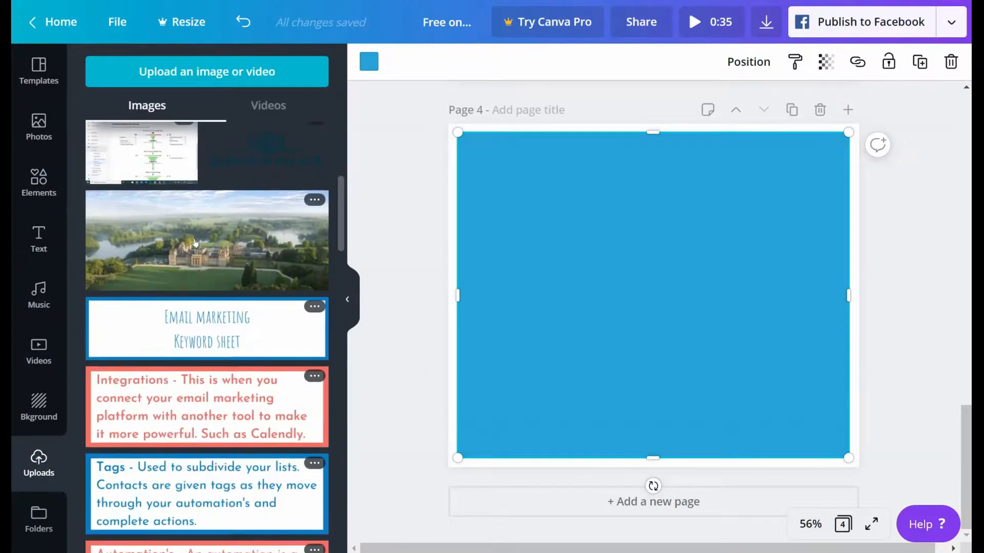
{"action": "scroll", "coordinate": [196, 243], "scroll_direction": "down", "scroll_amount": 5}
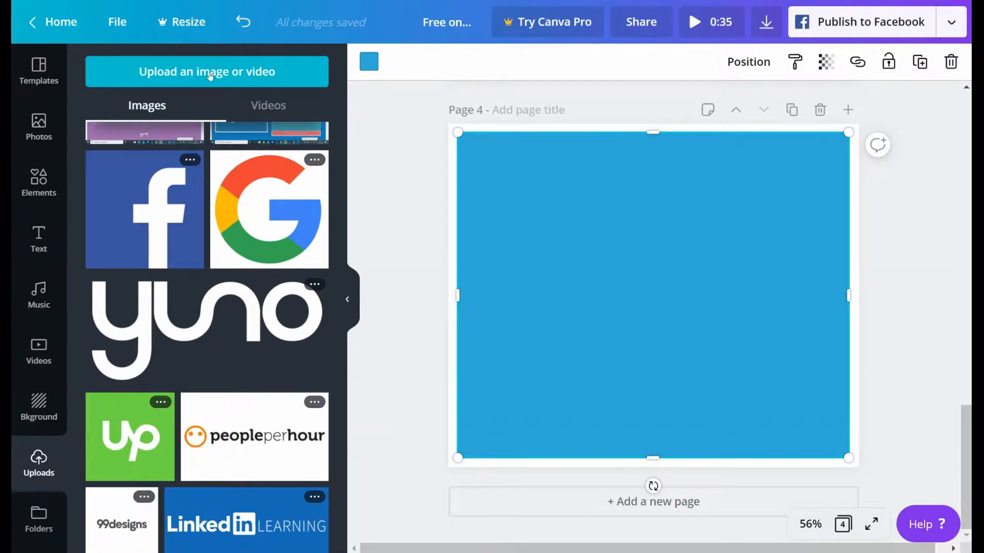
{"action": "left_click", "coordinate": [211, 314]}
{"action": "left_click_drag", "start_coordinate": [649, 294], "coordinate": [515, 158]}
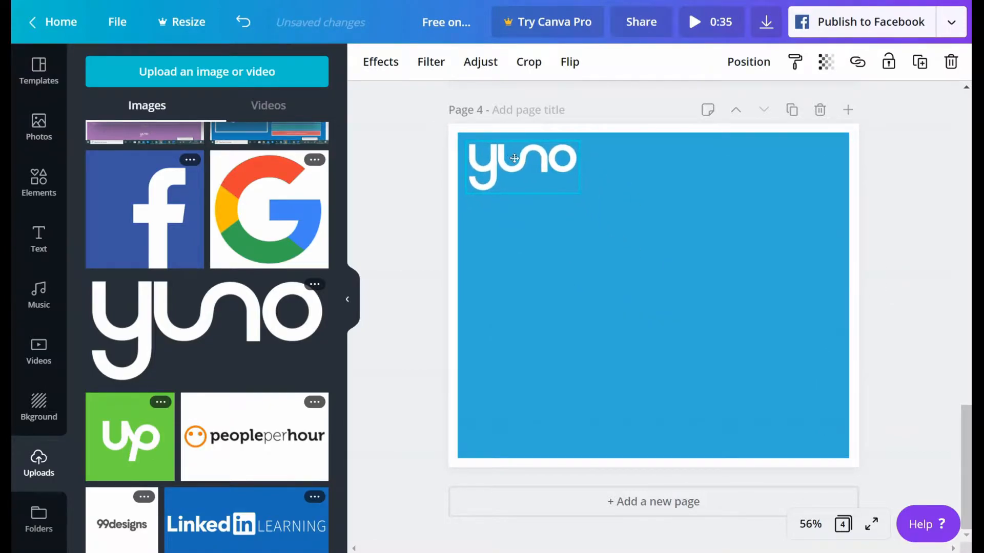
Step: Nudge the yuno logo on page 4 slightly to the left and up
{"action": "left_click", "coordinate": [409, 208]}
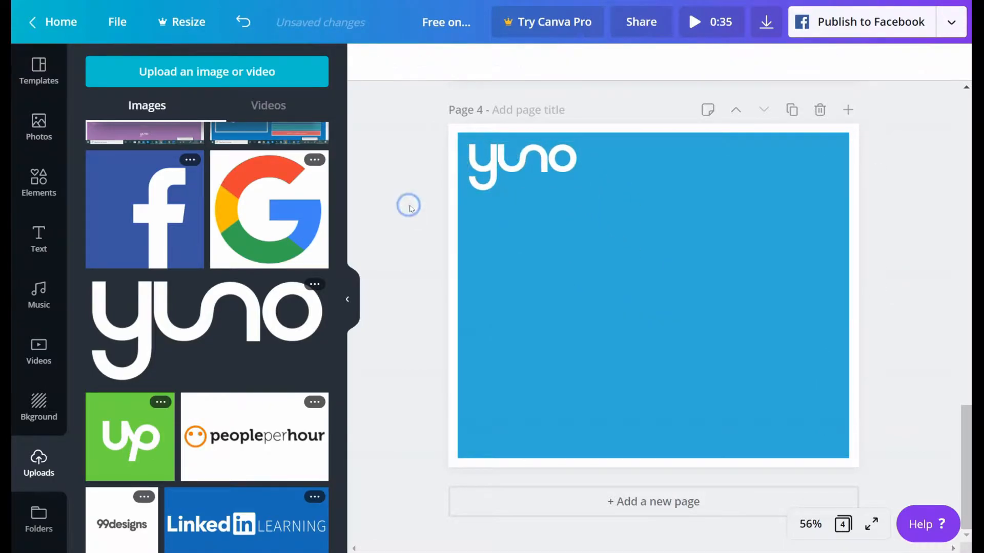
{"action": "left_click", "coordinate": [528, 169]}
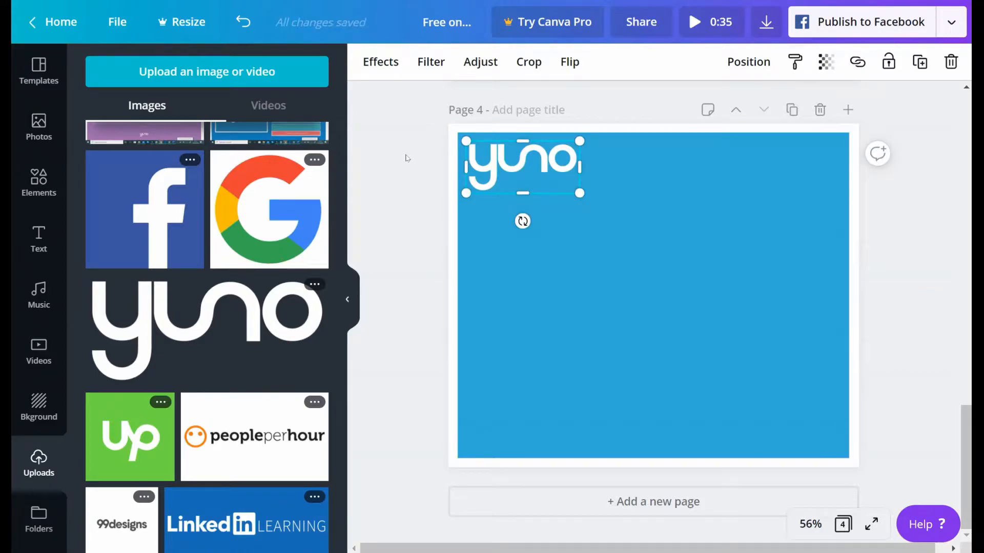
{"action": "key", "text": "Left"}
{"action": "key", "text": "Left"}
{"action": "key", "text": "Left"}
{"action": "key", "text": "Up"}
{"action": "key", "text": "Up"}
{"action": "key", "text": "Up"}
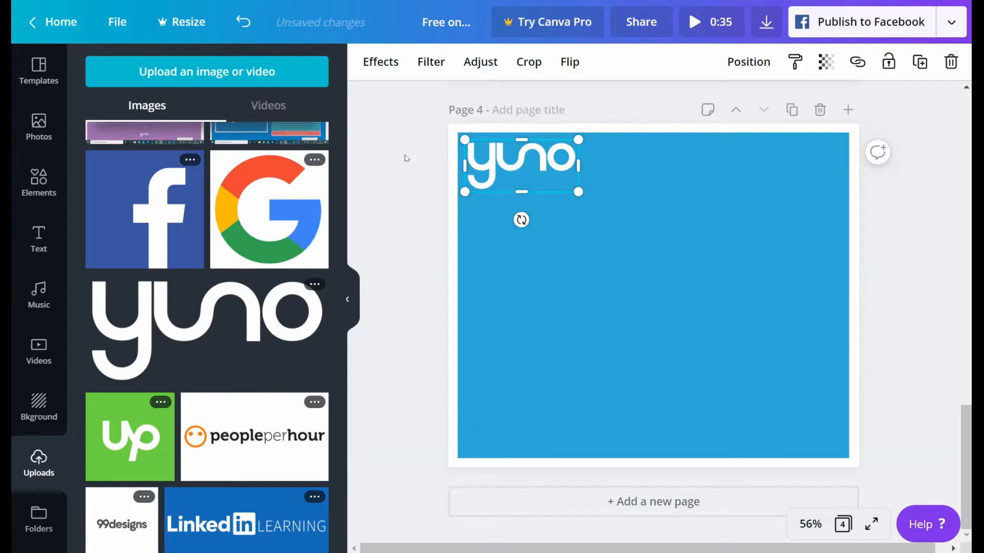
{"action": "left_click", "coordinate": [407, 158]}
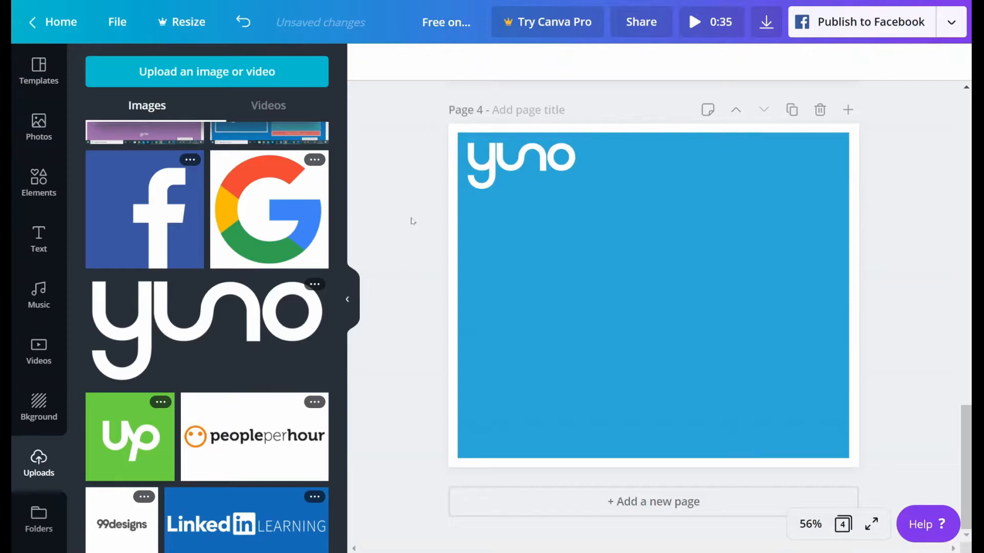
Step: Copy the "ONLINE SALES" heading text from page 3 to page 4
{"action": "scroll", "coordinate": [410, 236], "scroll_direction": "up", "scroll_amount": 5}
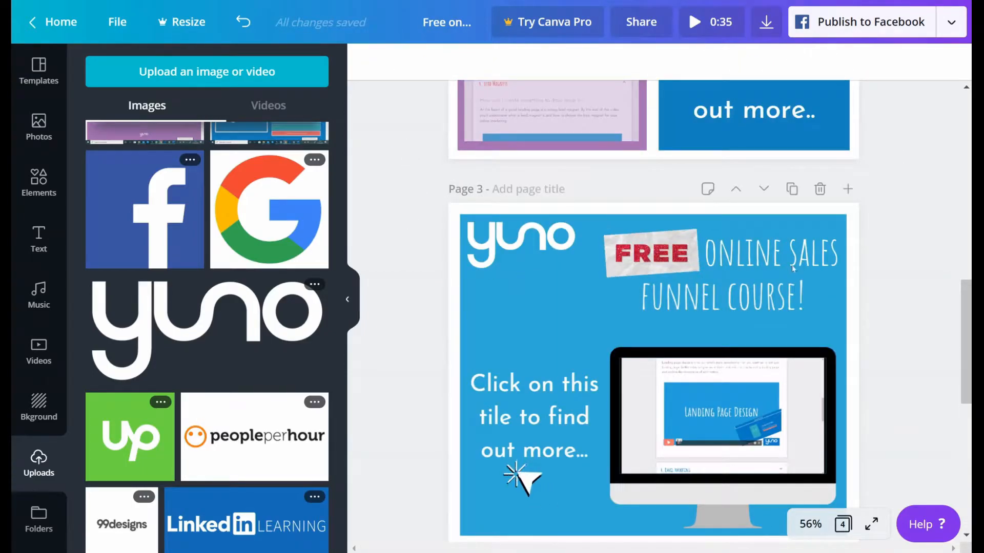
{"action": "left_click", "coordinate": [732, 254]}
{"action": "left_click", "coordinate": [694, 298]}
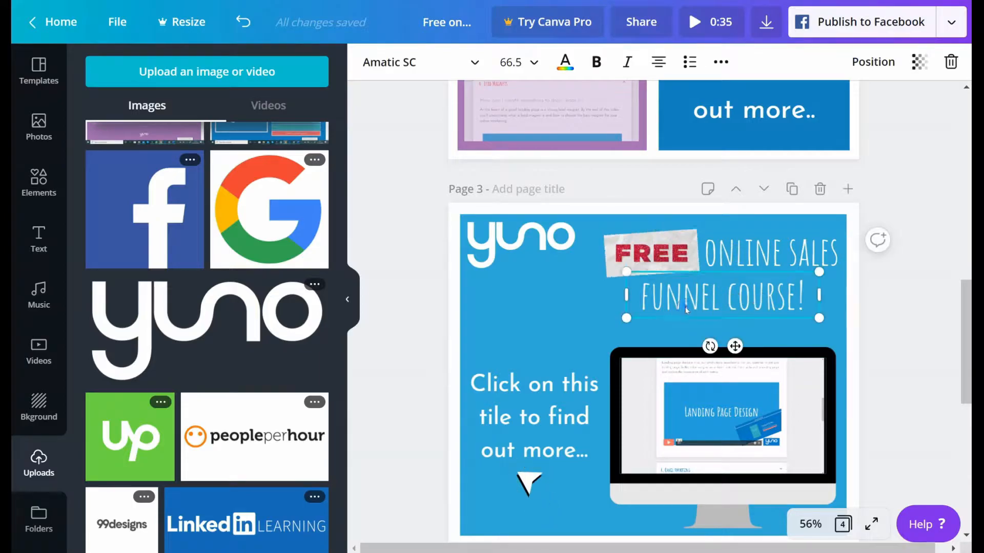
{"action": "left_click", "coordinate": [761, 251]}
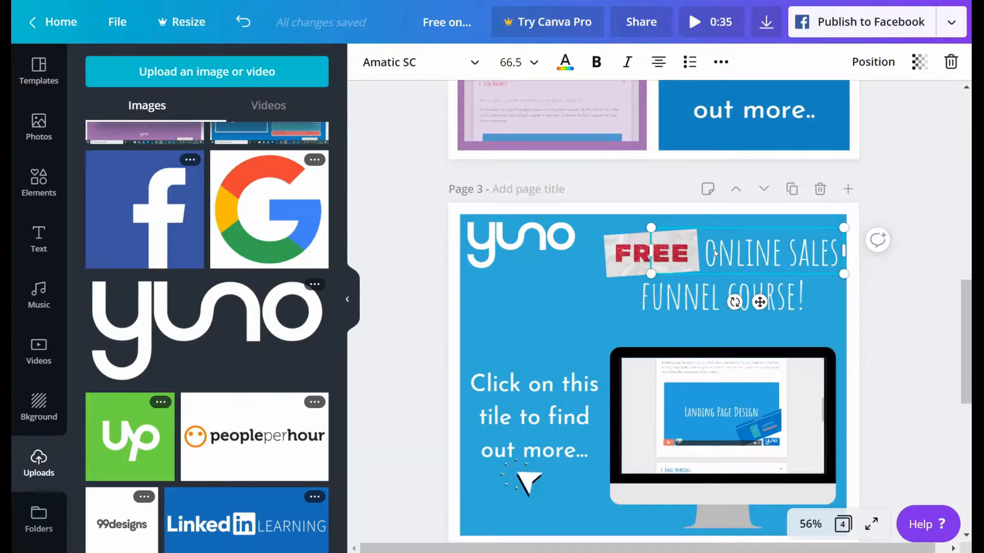
{"action": "scroll", "coordinate": [715, 251], "scroll_direction": "down", "scroll_amount": 9}
{"action": "scroll", "coordinate": [715, 250], "scroll_direction": "up", "scroll_amount": 8}
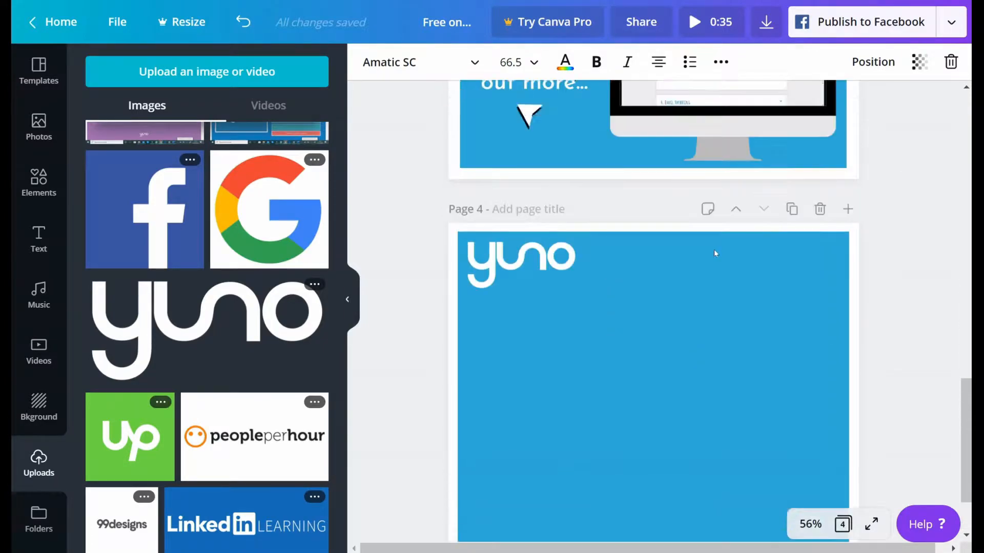
{"action": "scroll", "coordinate": [703, 380], "scroll_direction": "down", "scroll_amount": 6}
{"action": "left_click", "coordinate": [738, 357]}
{"action": "key", "text": "ctrl+v"}
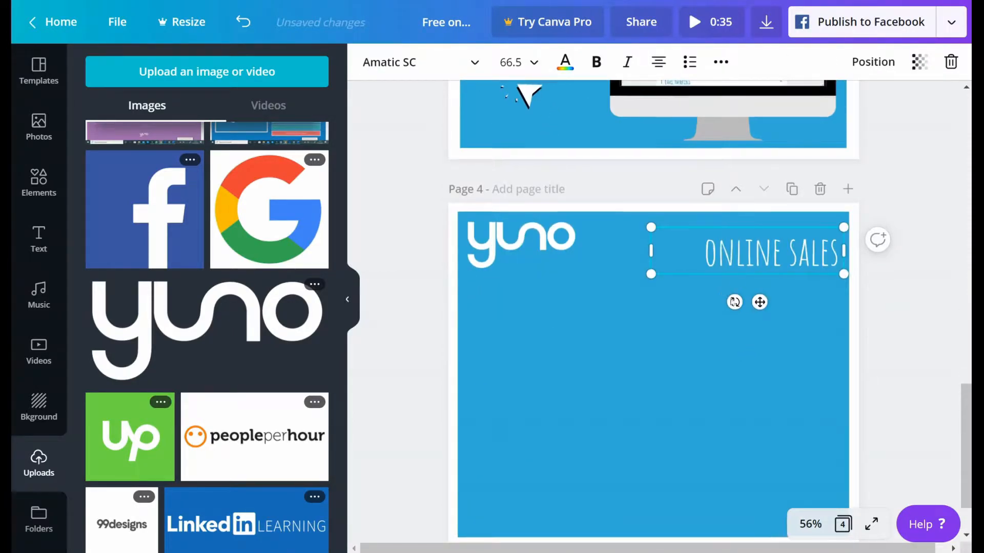
Step: Copy the "FUNNEL COURSE!" text from page 3 to page 4, below the "ONLINE SALES" line
{"action": "scroll", "coordinate": [736, 307], "scroll_direction": "up", "scroll_amount": 8}
{"action": "left_click", "coordinate": [737, 363]}
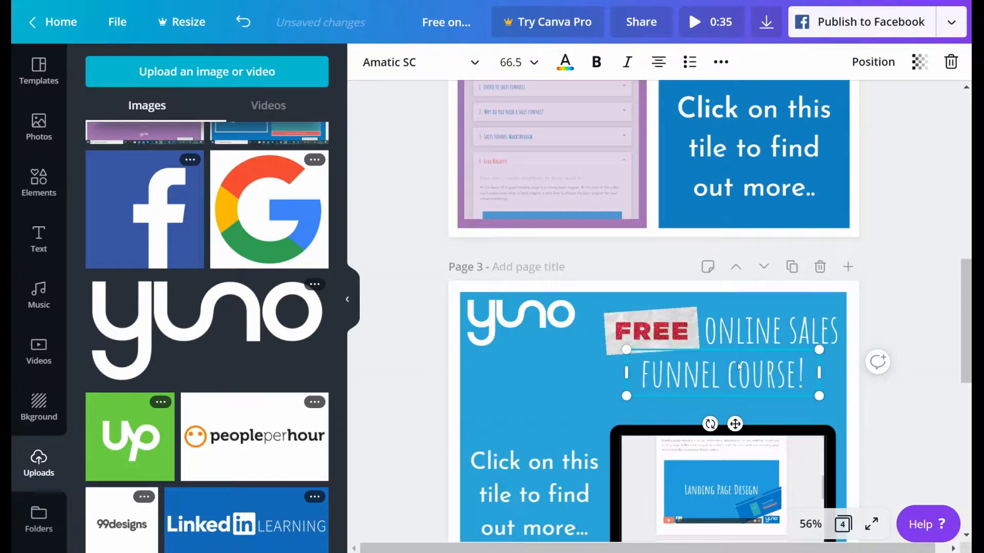
{"action": "scroll", "coordinate": [737, 363], "scroll_direction": "down", "scroll_amount": 8}
{"action": "scroll", "coordinate": [738, 366], "scroll_direction": "down", "scroll_amount": 1}
{"action": "key", "text": "ctrl+v"}
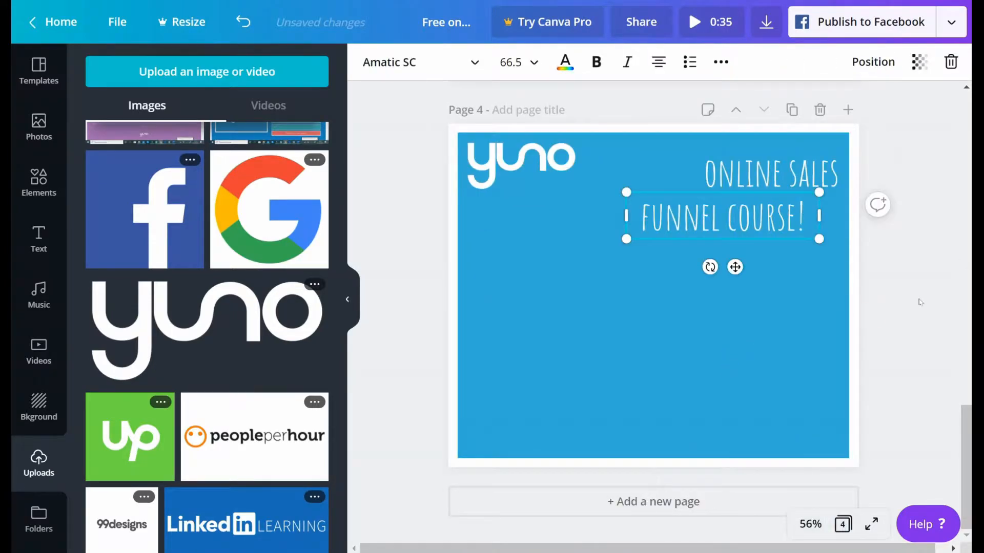
{"action": "left_click", "coordinate": [912, 301]}
{"action": "left_click", "coordinate": [744, 175]}
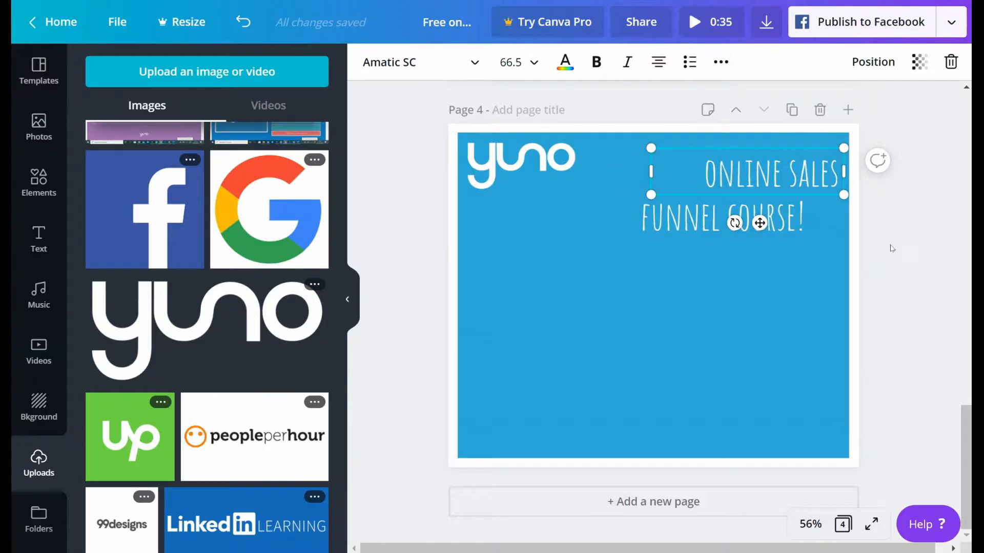
{"action": "left_click", "coordinate": [890, 247]}
{"action": "scroll", "coordinate": [688, 207], "scroll_direction": "up", "scroll_amount": 7}
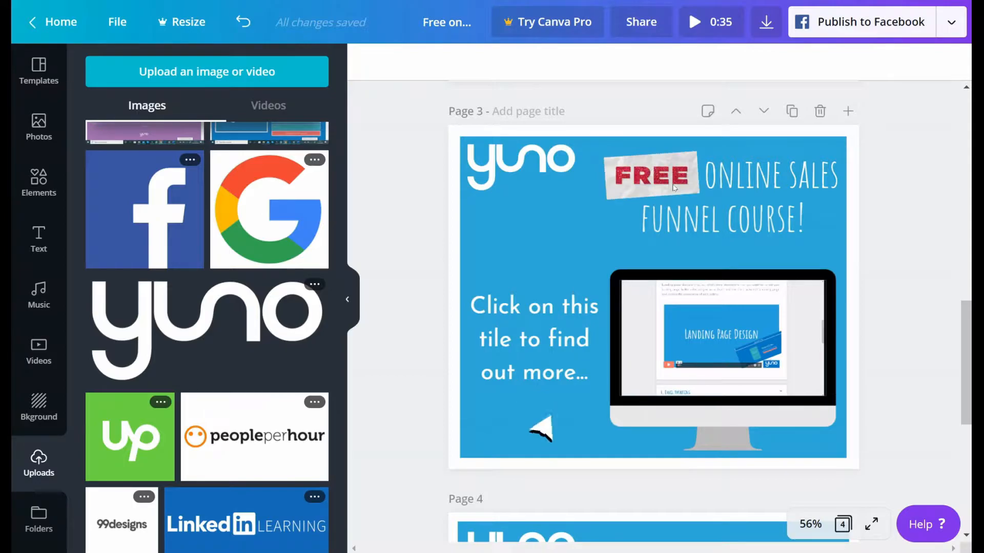
Step: Open the Stickers category of the elements library and try the cream chevron arrow sticker on page 4, removing it again
{"action": "scroll", "coordinate": [643, 175], "scroll_direction": "down", "scroll_amount": 7}
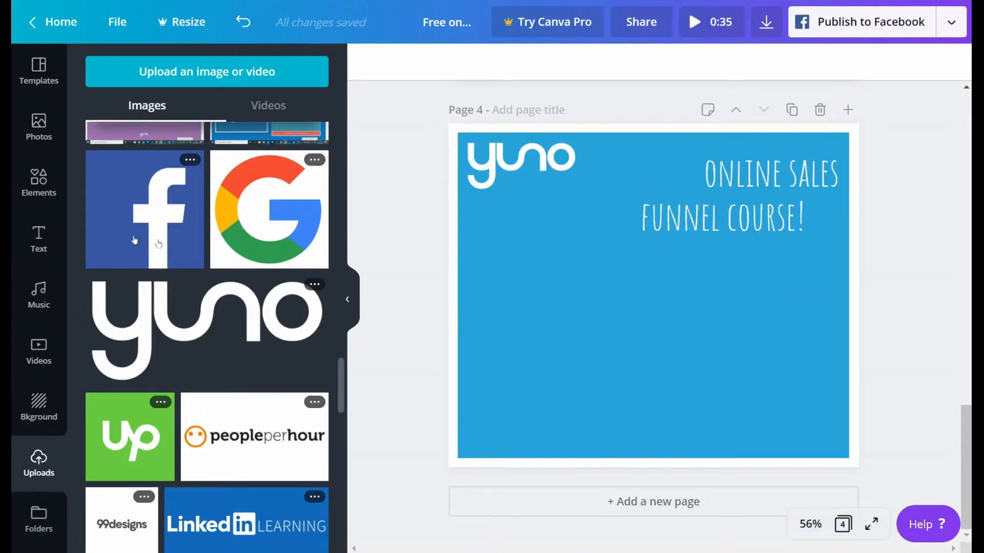
{"action": "left_click", "coordinate": [32, 185]}
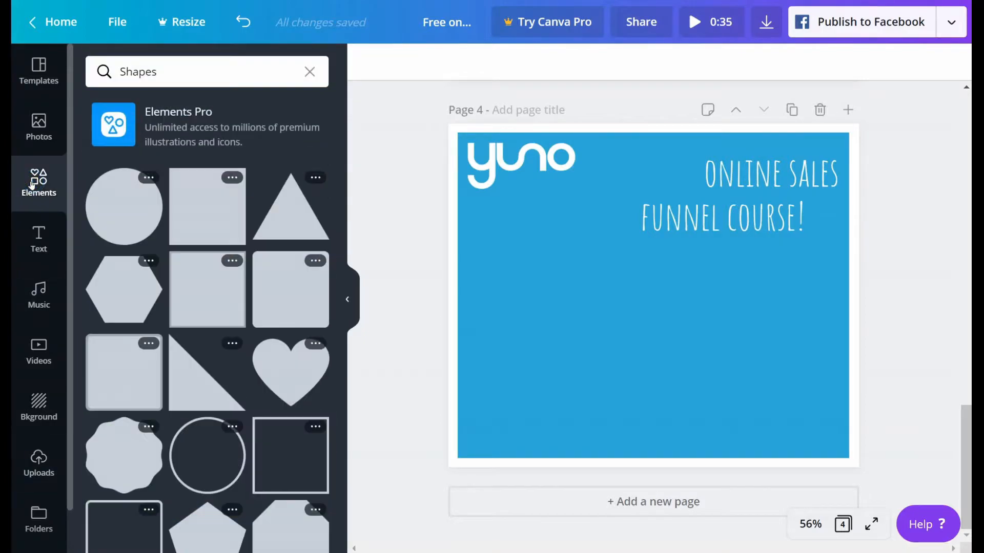
{"action": "left_click", "coordinate": [309, 72]}
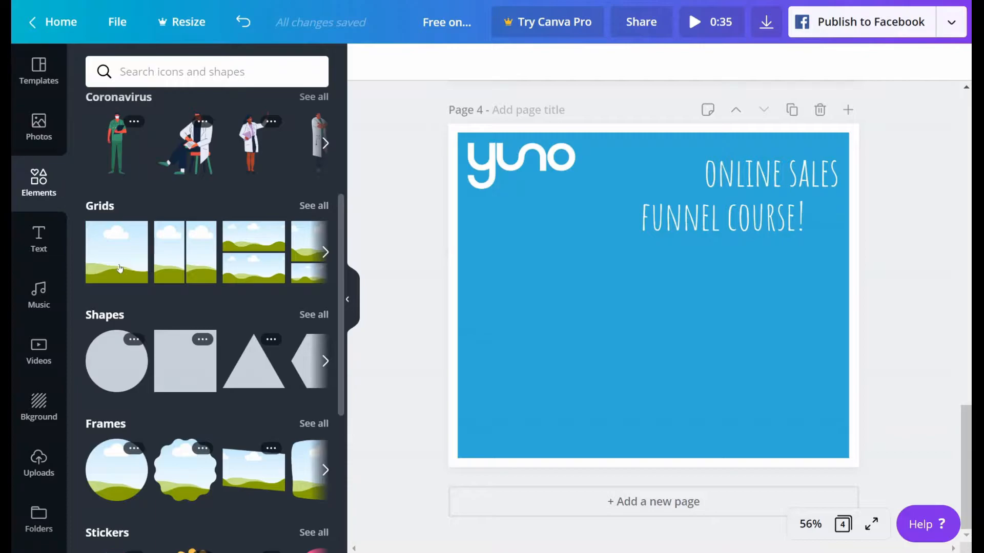
{"action": "scroll", "coordinate": [120, 268], "scroll_direction": "down", "scroll_amount": 3}
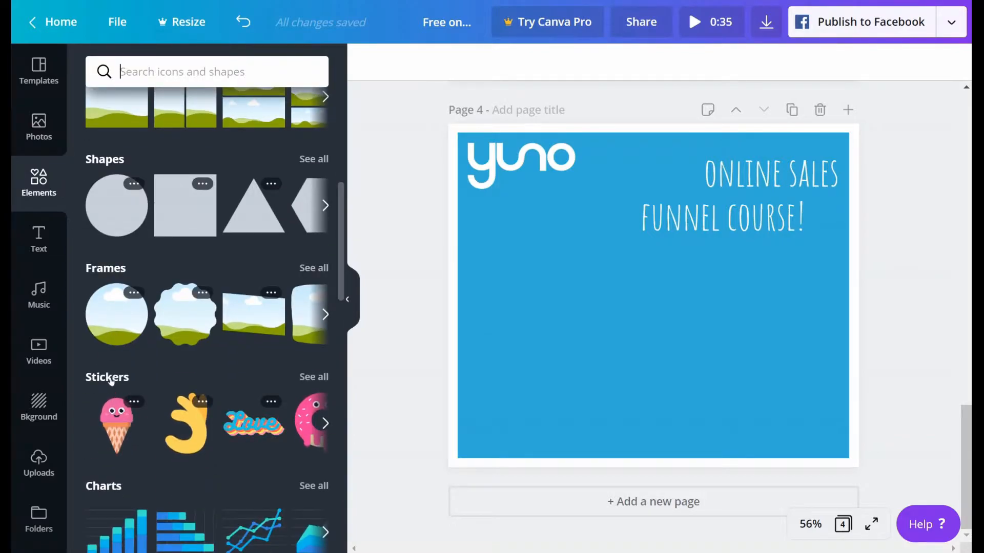
{"action": "left_click", "coordinate": [111, 380]}
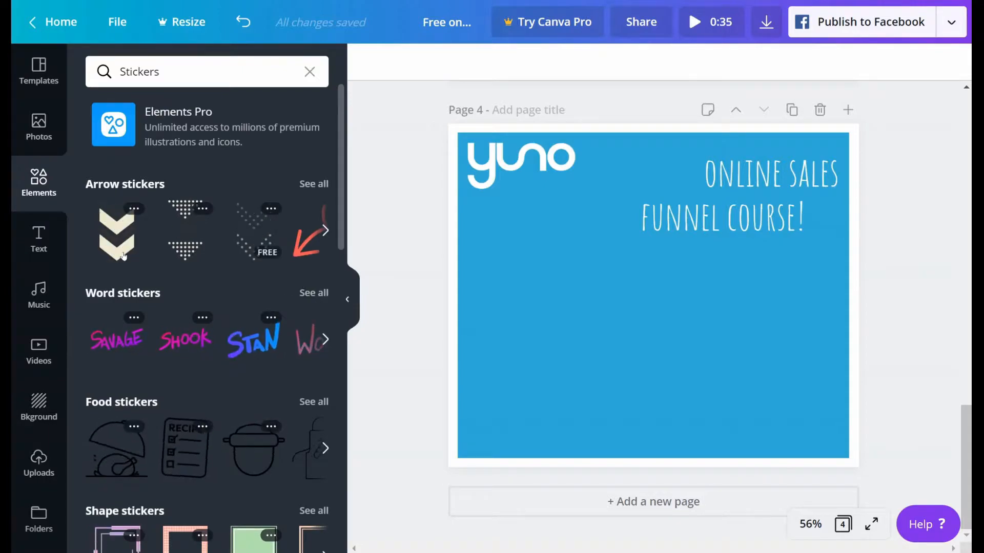
{"action": "left_click", "coordinate": [115, 232]}
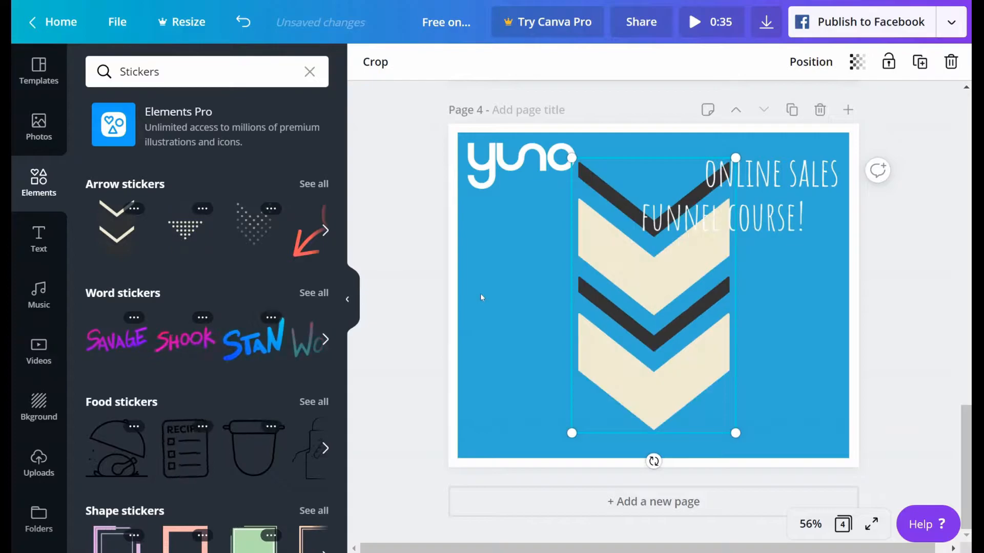
{"action": "key", "text": "Delete"}
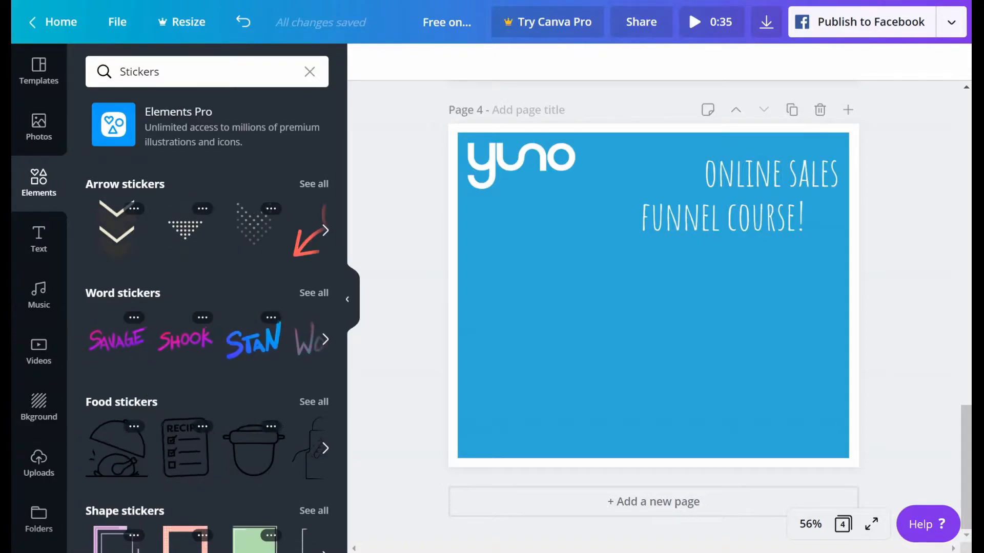
Step: Search the elements for "Stickers free" and insert the torn-paper FREE sticker on page 4
{"action": "left_click", "coordinate": [172, 69]}
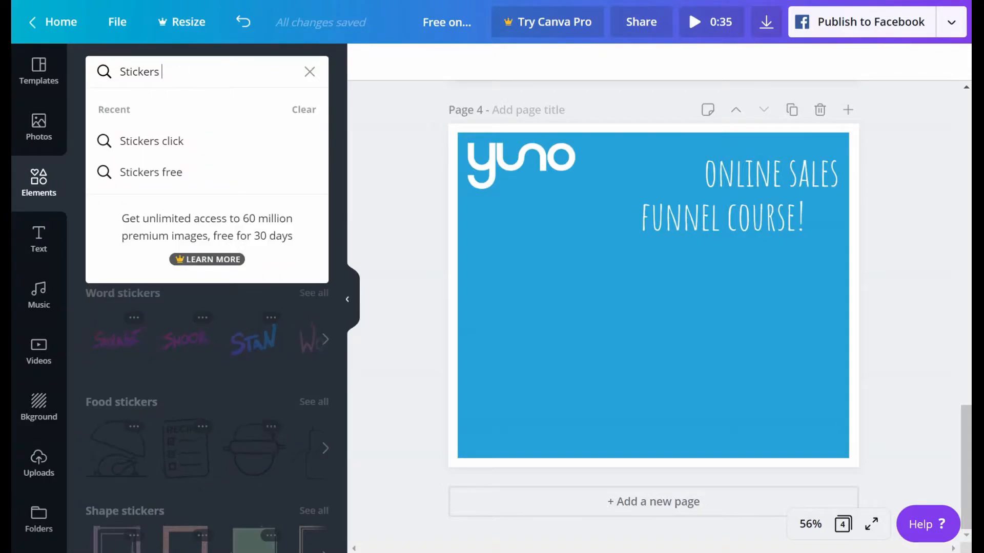
{"action": "type", "text": "free"}
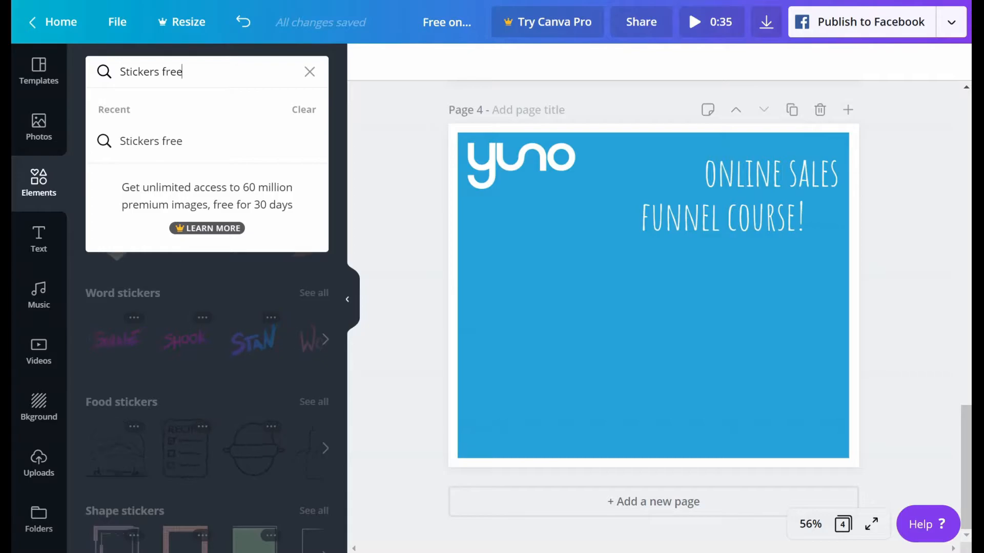
{"action": "key", "text": "Return"}
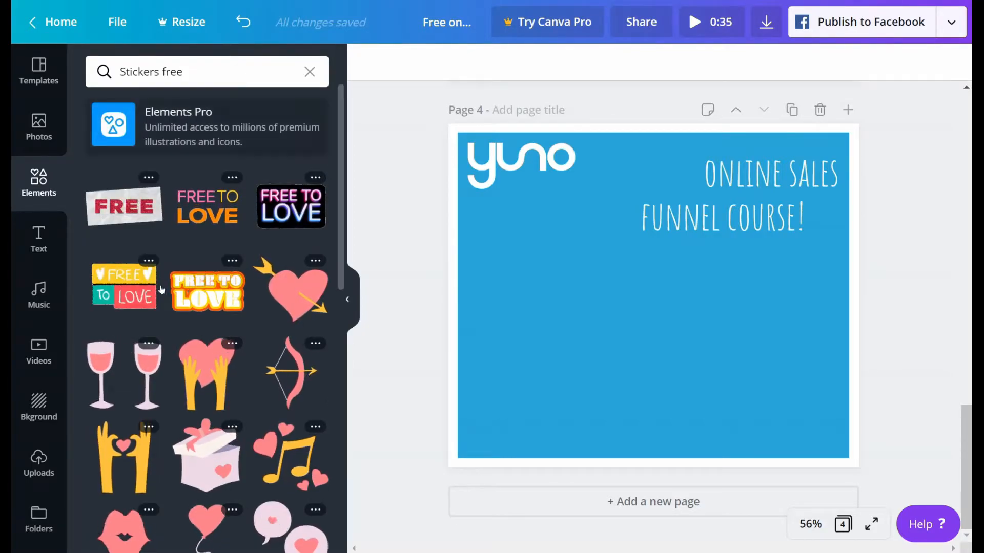
{"action": "scroll", "coordinate": [145, 315], "scroll_direction": "down", "scroll_amount": 5}
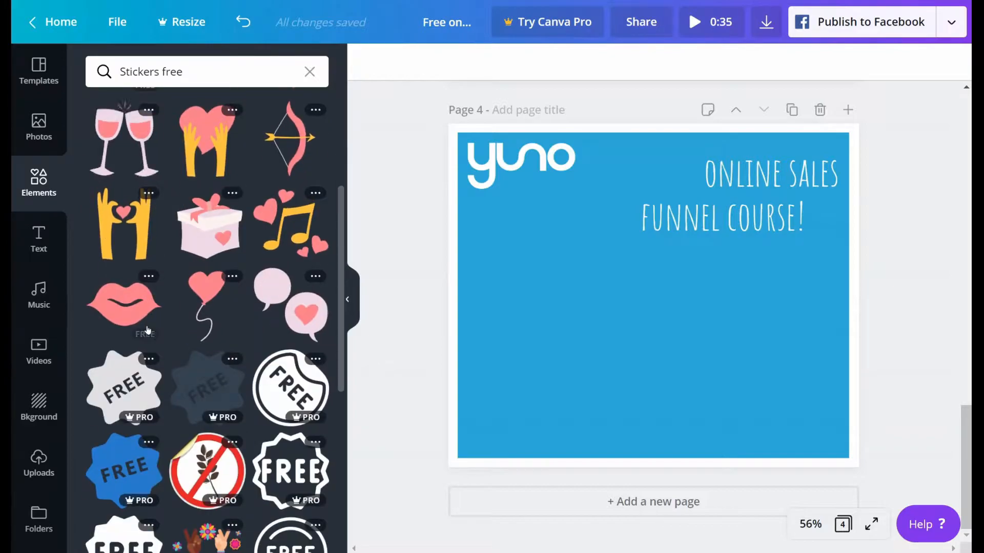
{"action": "scroll", "coordinate": [147, 329], "scroll_direction": "down", "scroll_amount": 3}
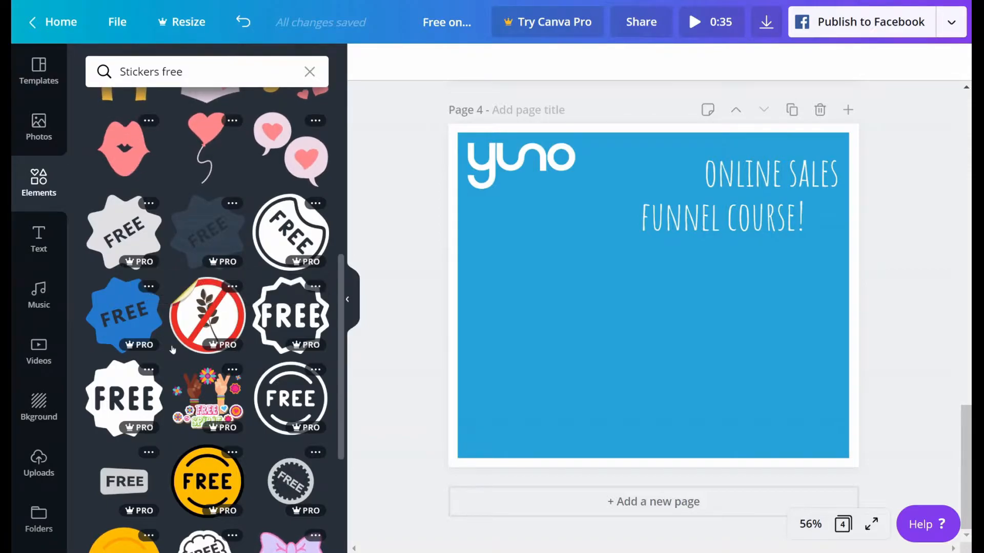
{"action": "scroll", "coordinate": [173, 348], "scroll_direction": "up", "scroll_amount": 5}
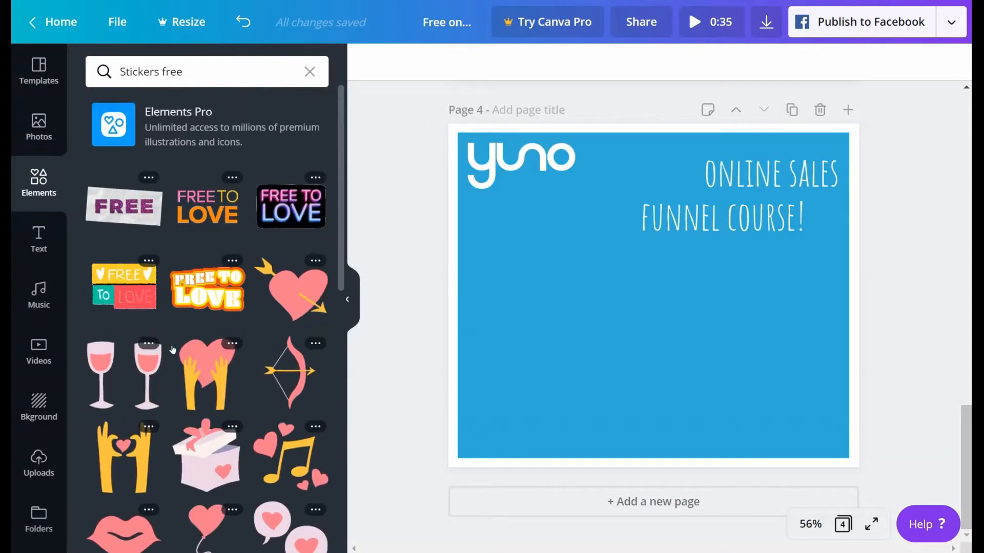
{"action": "left_click", "coordinate": [132, 211]}
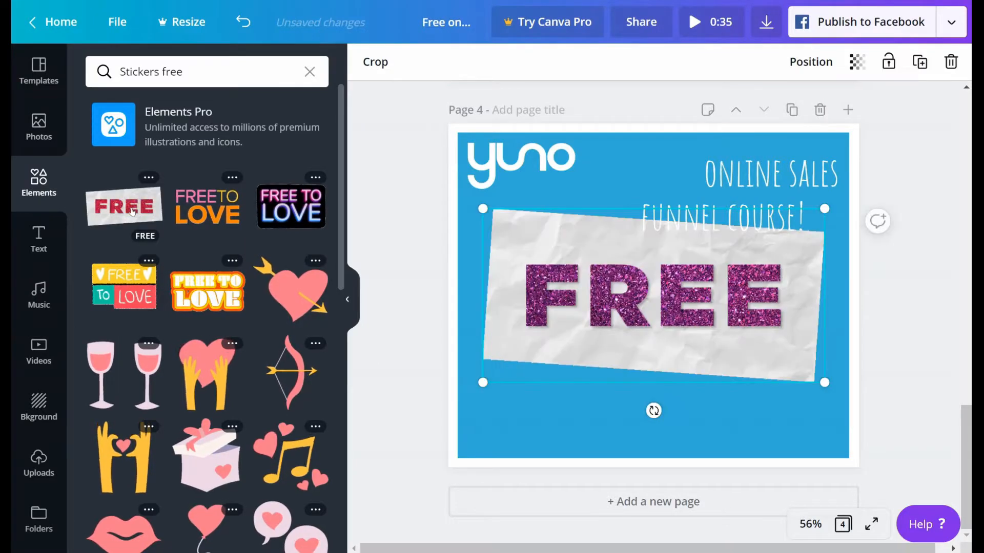
Step: Shrink the FREE sticker and place it just before the "ONLINE SALES" heading on page 4, undoing the accidental shift of that heading
{"action": "left_click_drag", "start_coordinate": [478, 386], "coordinate": [627, 182]}
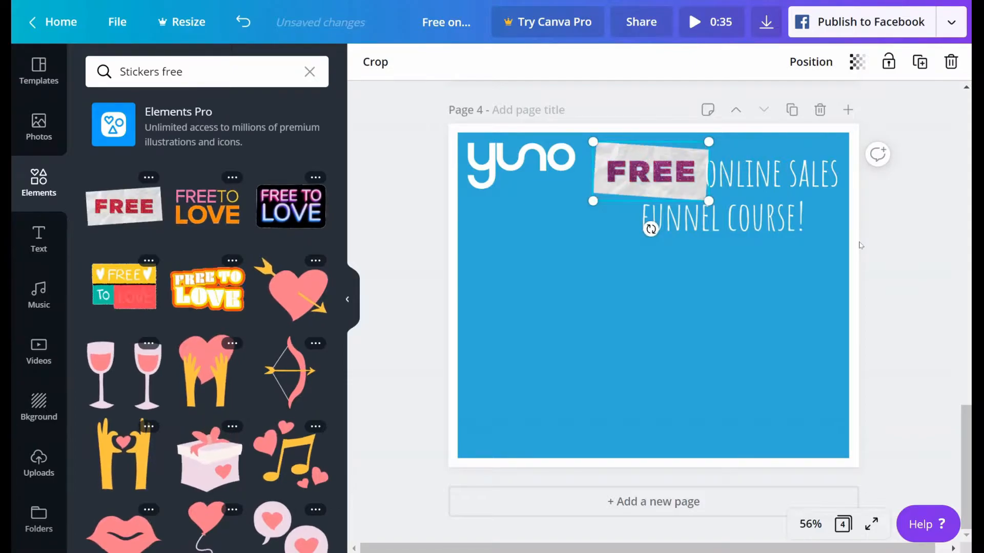
{"action": "left_click_drag", "start_coordinate": [709, 201], "coordinate": [675, 173]}
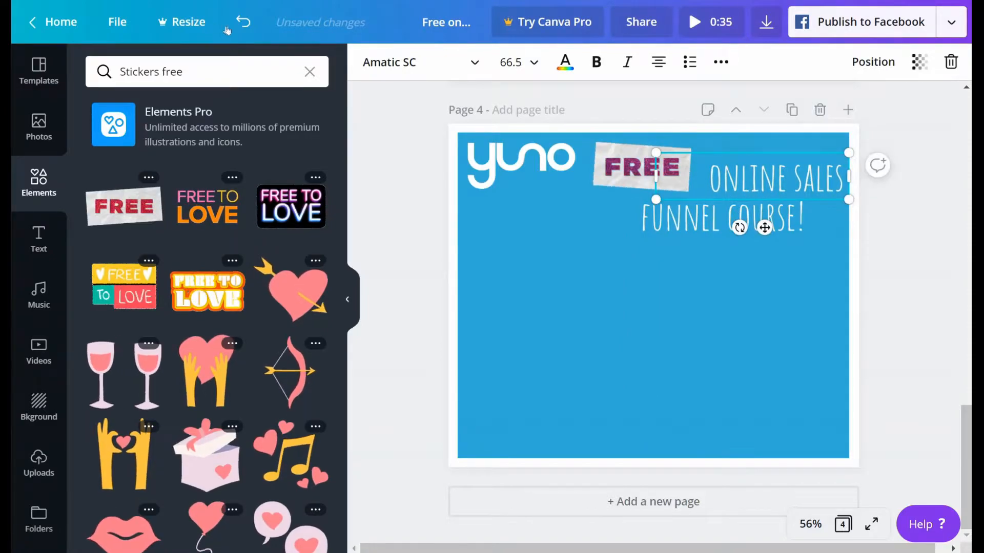
{"action": "left_click", "coordinate": [243, 22]}
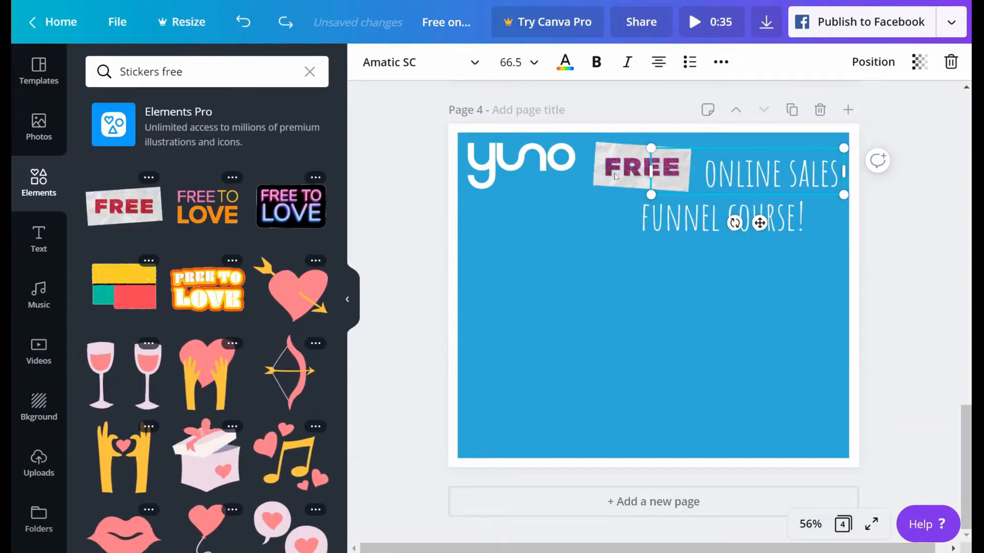
{"action": "left_click_drag", "start_coordinate": [608, 173], "coordinate": [621, 168]}
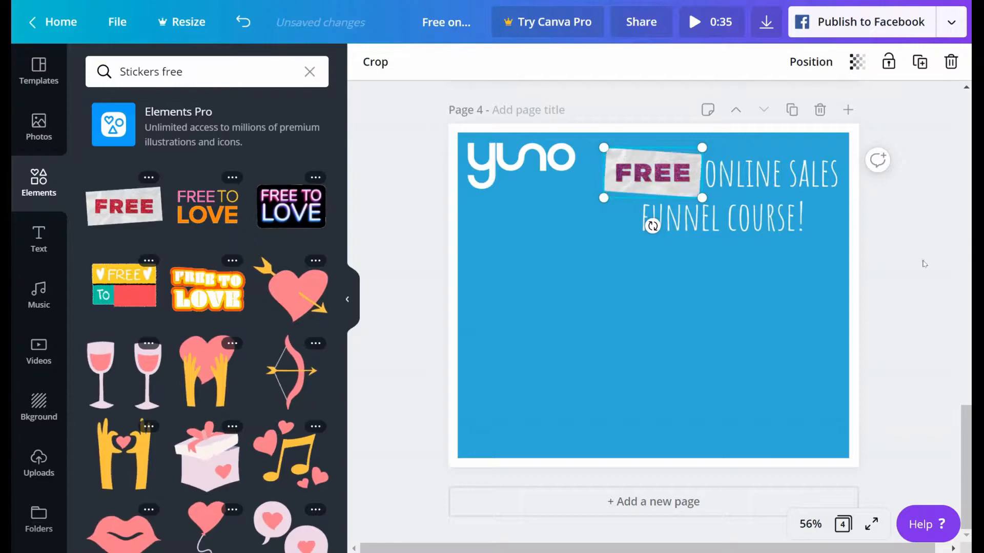
{"action": "left_click", "coordinate": [924, 263]}
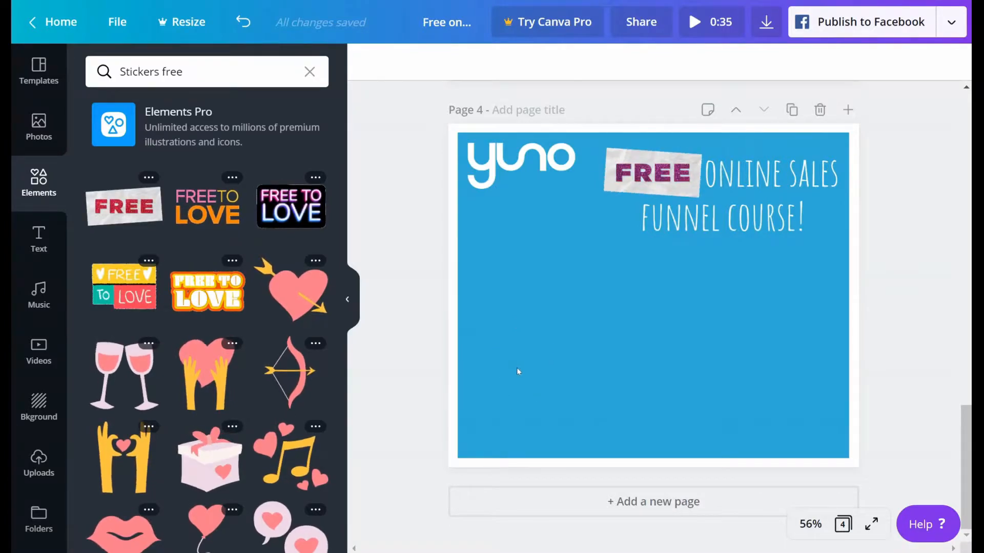
Step: Copy the "Click on this tile to find out more..." text from page 3 to page 4
{"action": "scroll", "coordinate": [517, 367], "scroll_direction": "up", "scroll_amount": 6}
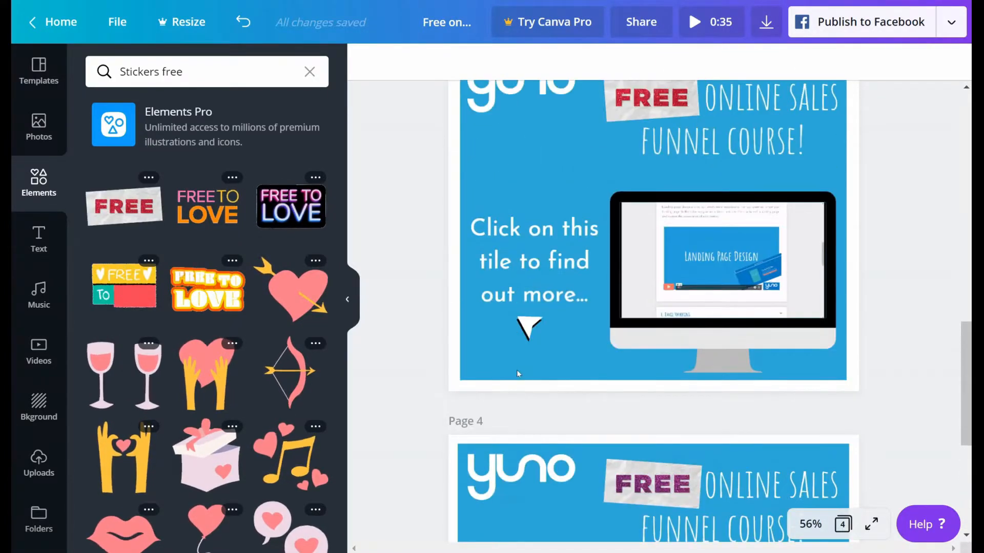
{"action": "scroll", "coordinate": [515, 372], "scroll_direction": "up", "scroll_amount": 2}
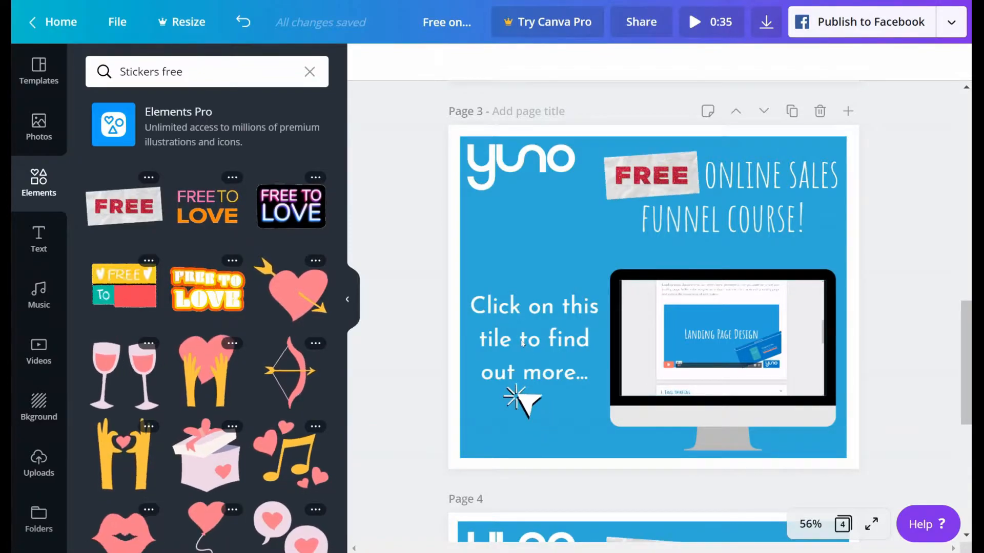
{"action": "left_click", "coordinate": [521, 343]}
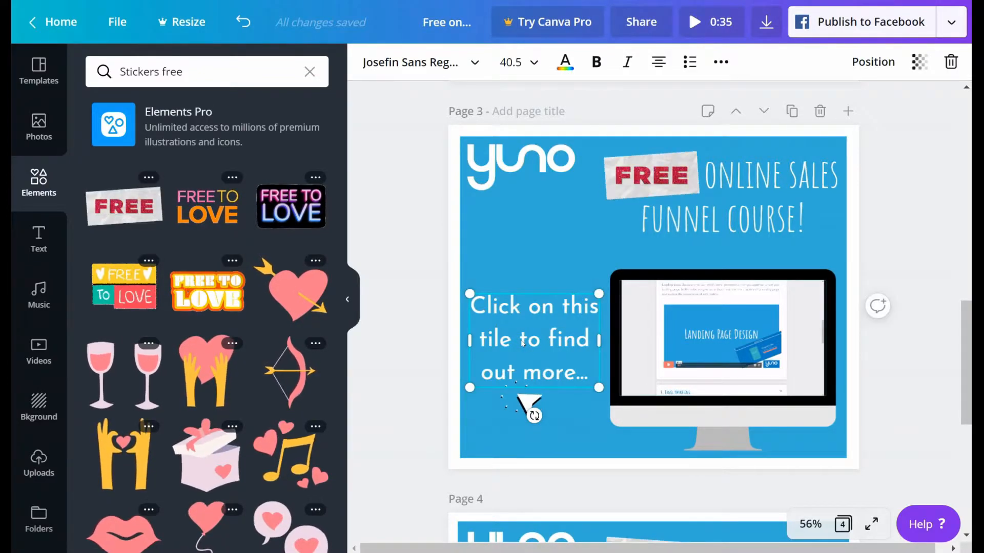
{"action": "scroll", "coordinate": [522, 342], "scroll_direction": "down", "scroll_amount": 2}
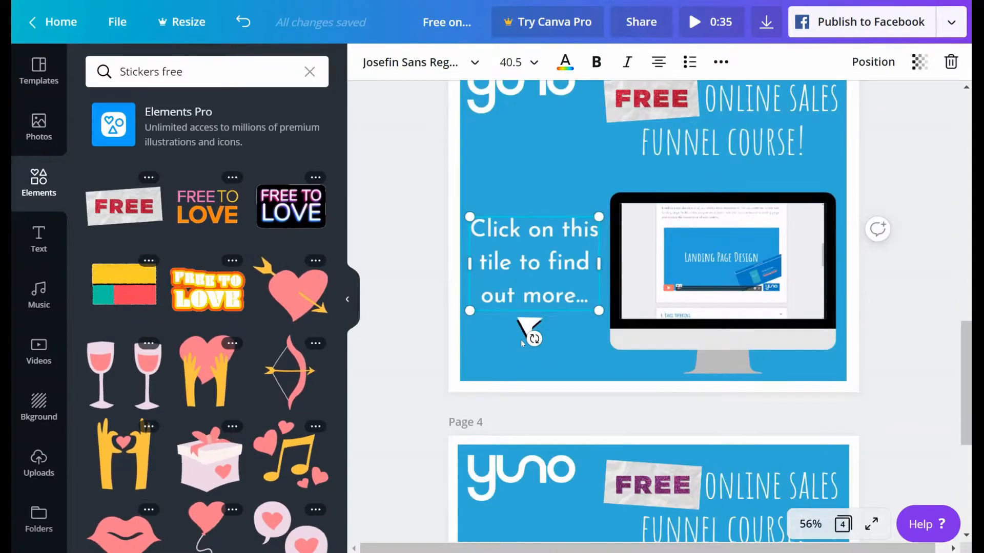
{"action": "scroll", "coordinate": [520, 340], "scroll_direction": "down", "scroll_amount": 6}
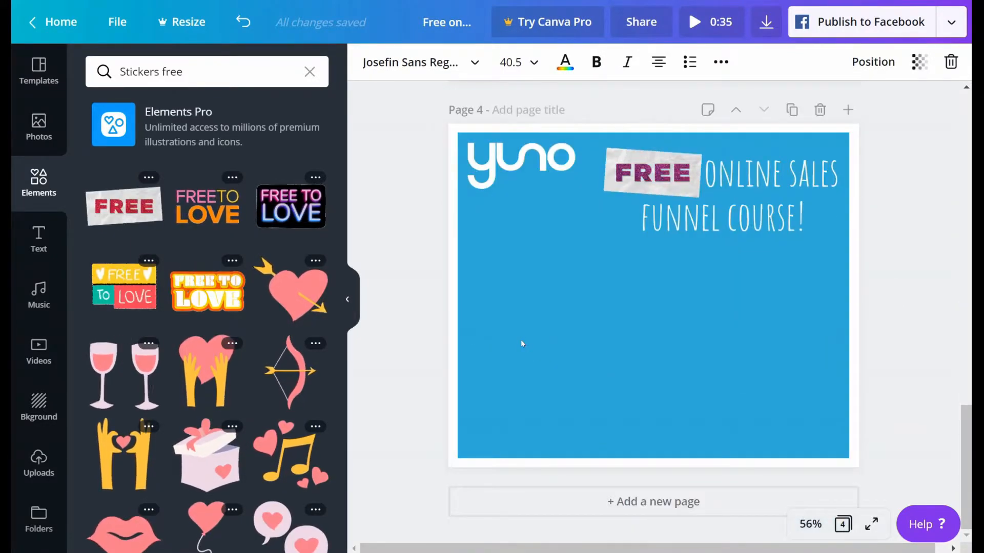
{"action": "key", "text": "ctrl+v"}
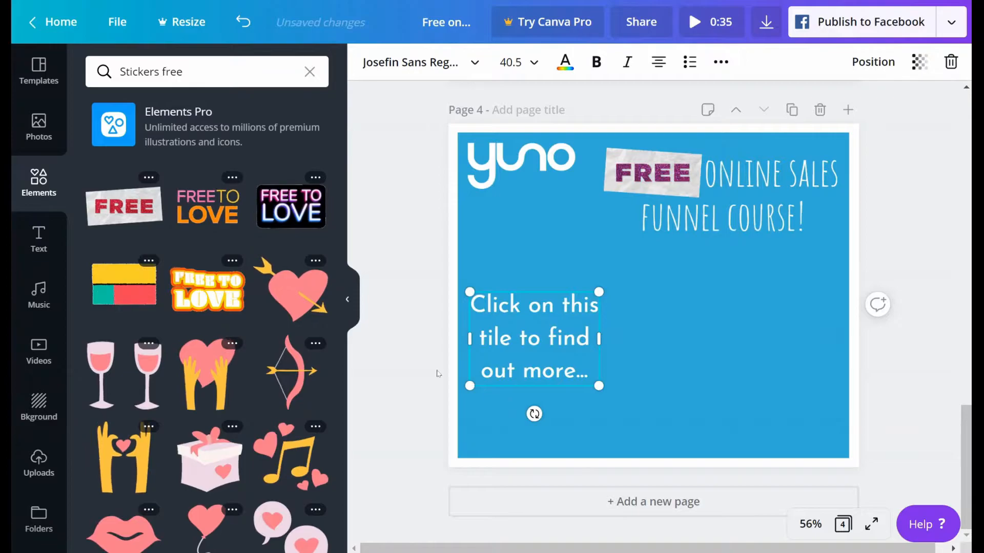
{"action": "left_click", "coordinate": [425, 357]}
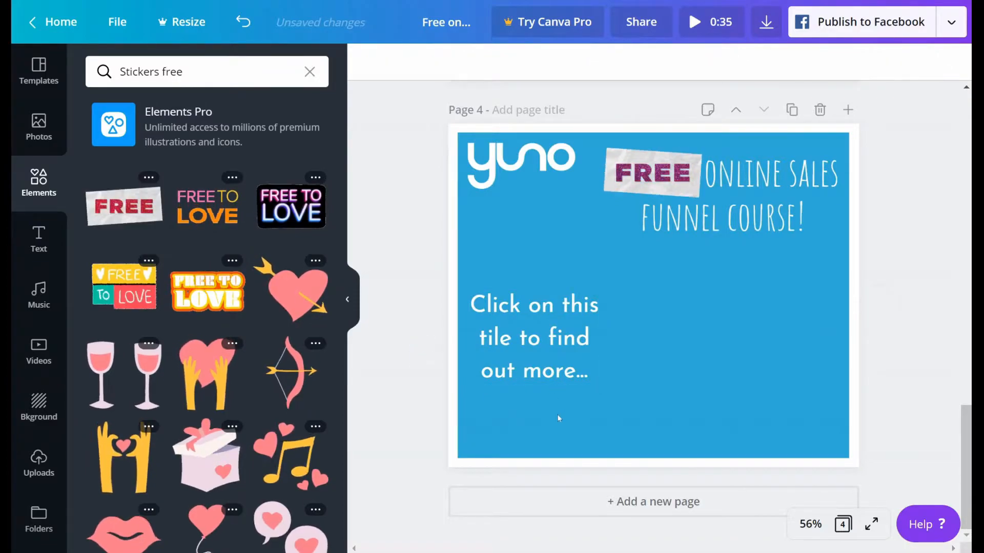
Step: Search the elements for "Stickers click" and insert the white pointing-hand click sticker on page 4
{"action": "scroll", "coordinate": [458, 358], "scroll_direction": "up", "scroll_amount": 6}
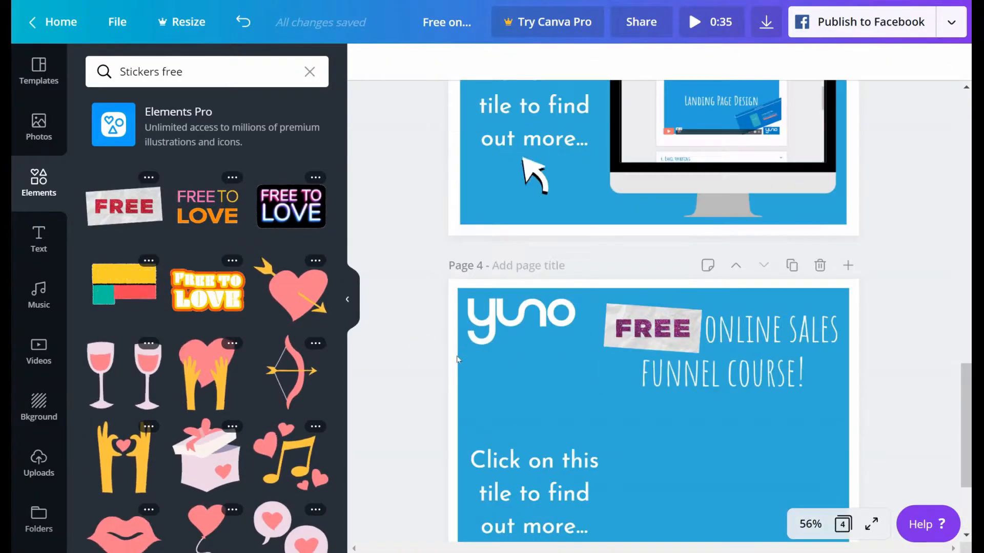
{"action": "scroll", "coordinate": [528, 341], "scroll_direction": "up", "scroll_amount": 1}
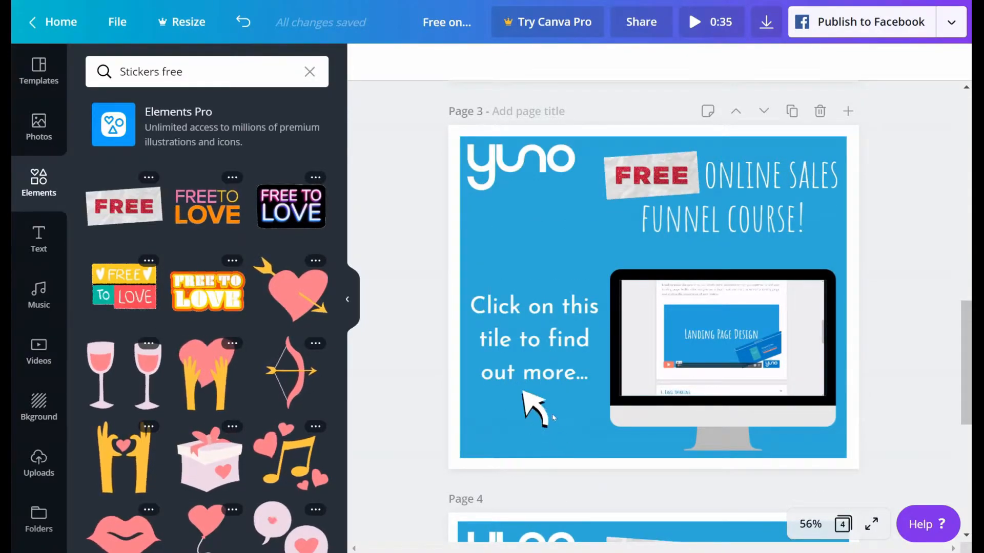
{"action": "scroll", "coordinate": [515, 434], "scroll_direction": "down", "scroll_amount": 2}
{"action": "scroll", "coordinate": [515, 434], "scroll_direction": "down", "scroll_amount": 4}
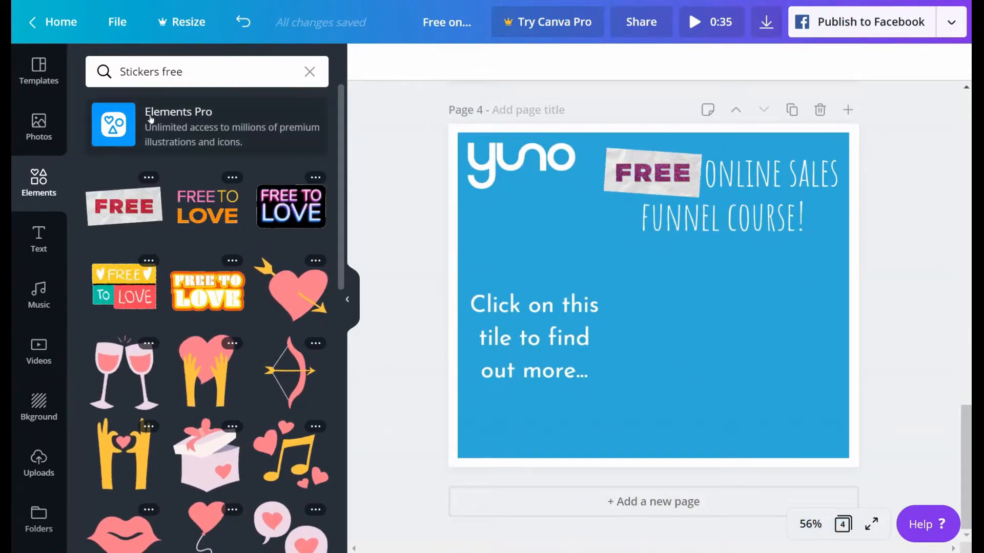
{"action": "double_click", "coordinate": [171, 71]}
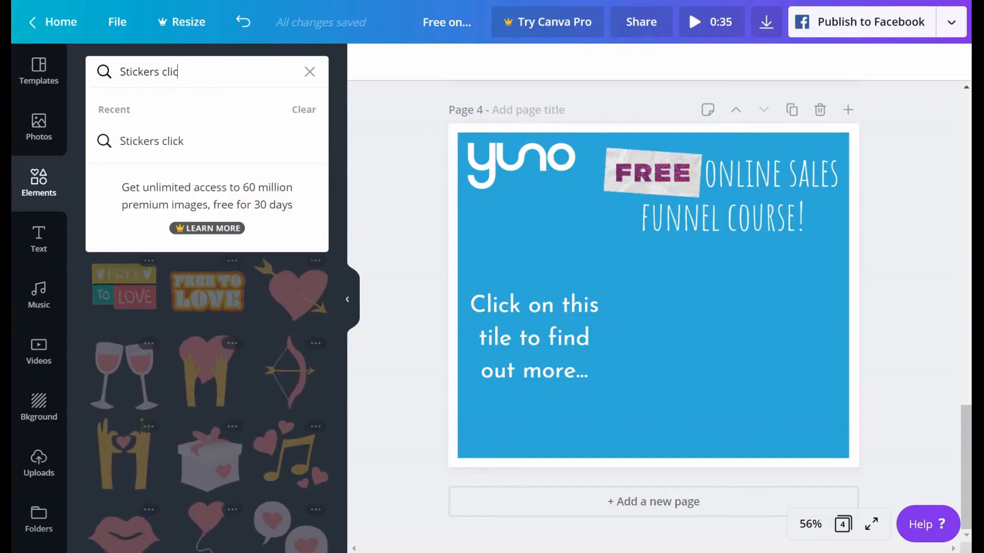
{"action": "key", "text": "Return"}
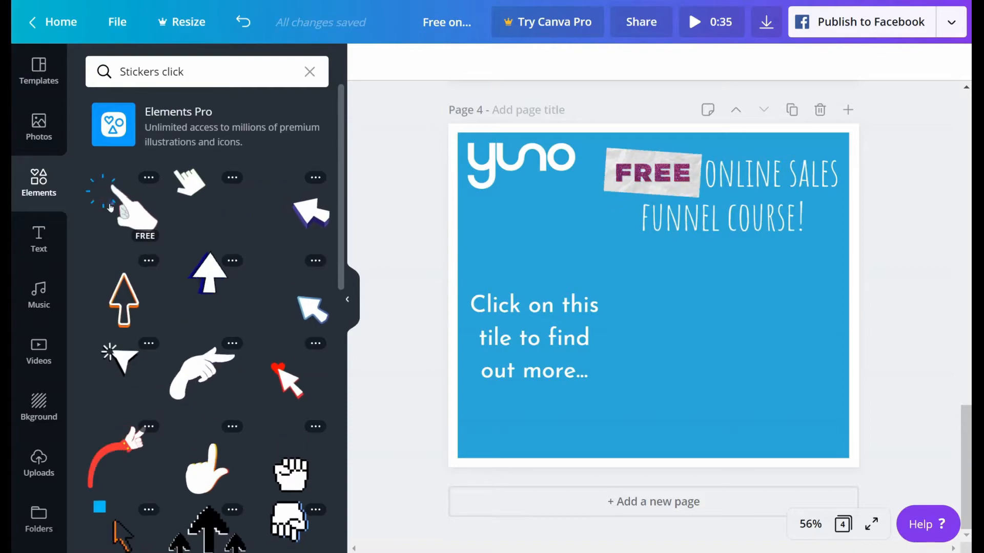
{"action": "left_click", "coordinate": [127, 214]}
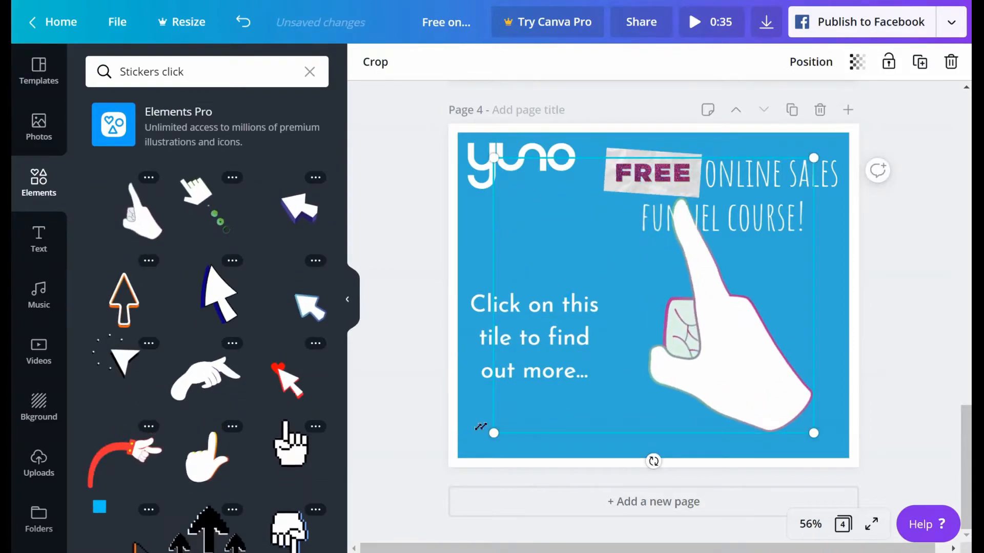
Step: Shrink the pointing-hand sticker on page 4, undoing the accidental shift of the "FUNNEL COURSE!" heading
{"action": "left_click_drag", "start_coordinate": [490, 422], "coordinate": [712, 279]}
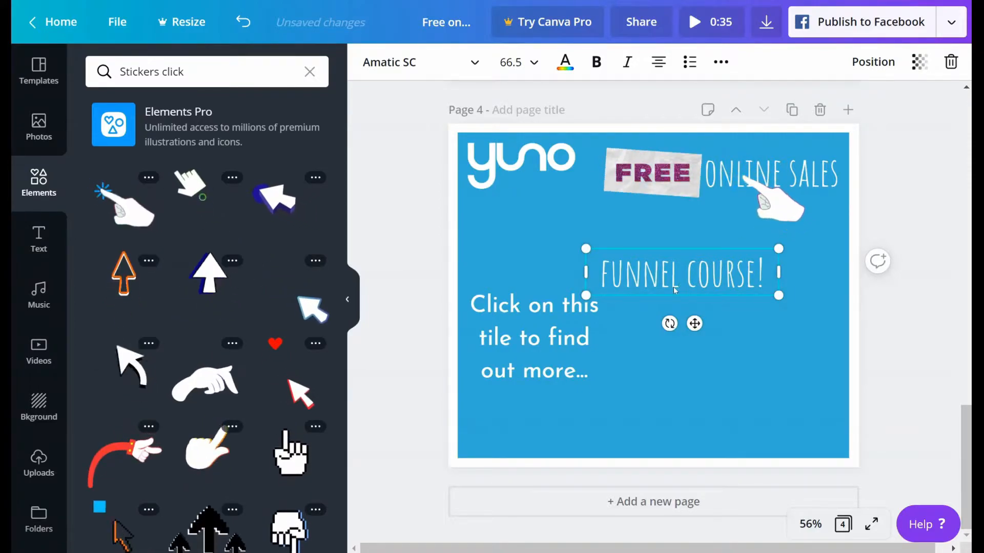
{"action": "left_click", "coordinate": [241, 21]}
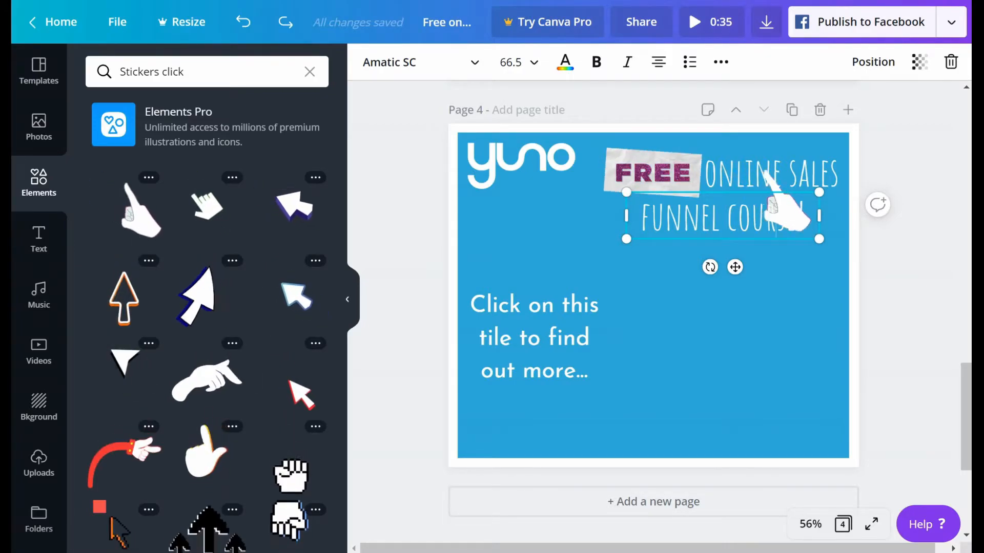
{"action": "left_click", "coordinate": [917, 257]}
Step: Send the "FUNNEL COURSE!" heading on page 4 backward by two layers, behind the pointing-hand sticker
{"action": "left_click", "coordinate": [722, 220]}
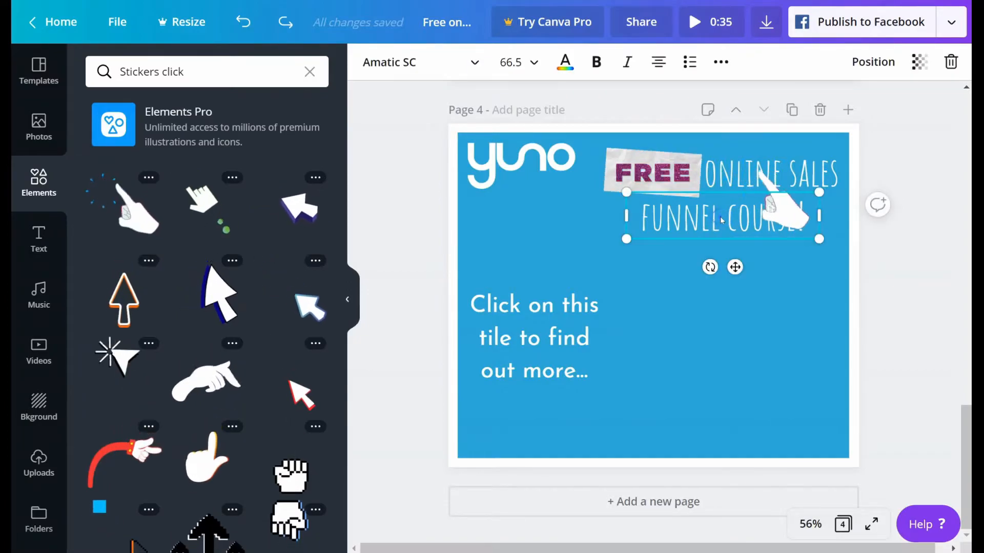
{"action": "right_click", "coordinate": [721, 220]}
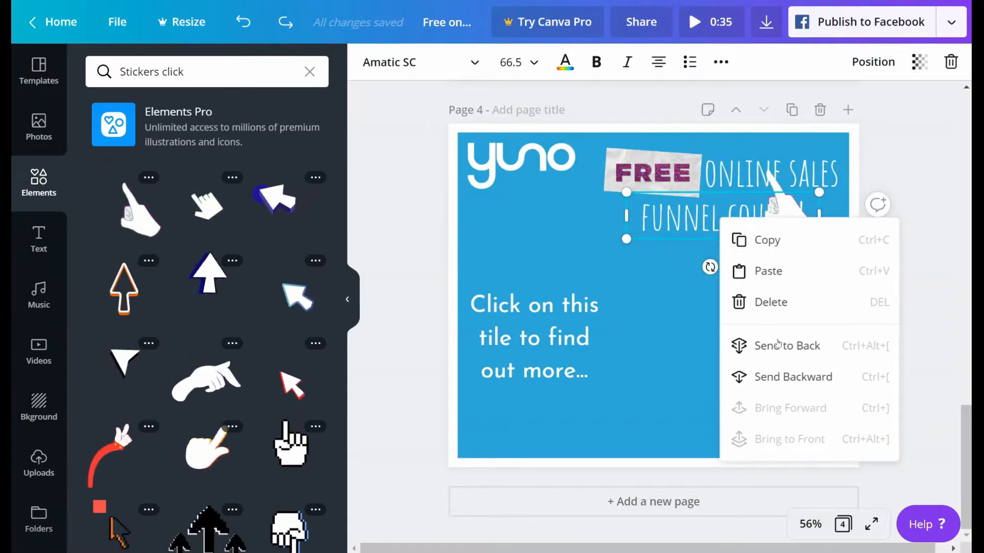
{"action": "left_click", "coordinate": [780, 377]}
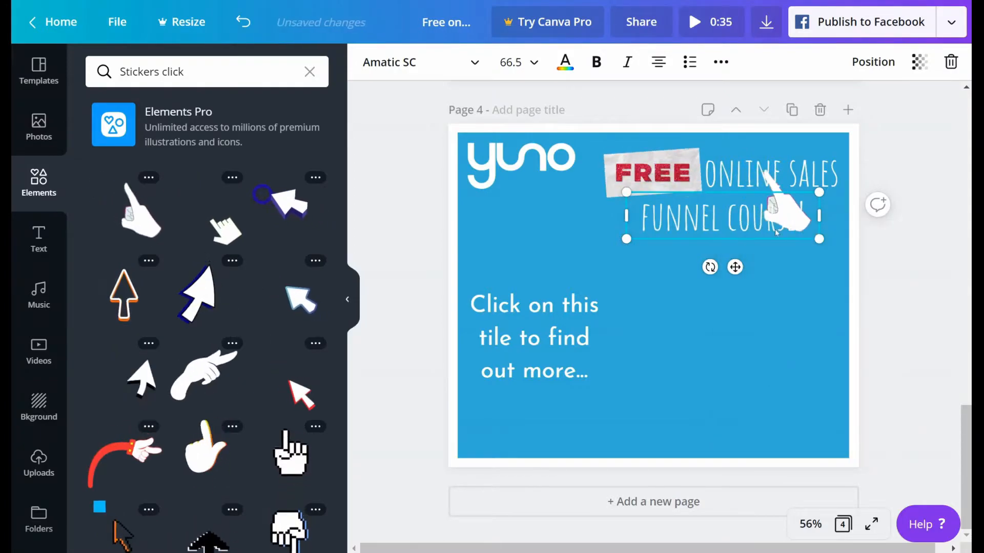
{"action": "left_click", "coordinate": [776, 183]}
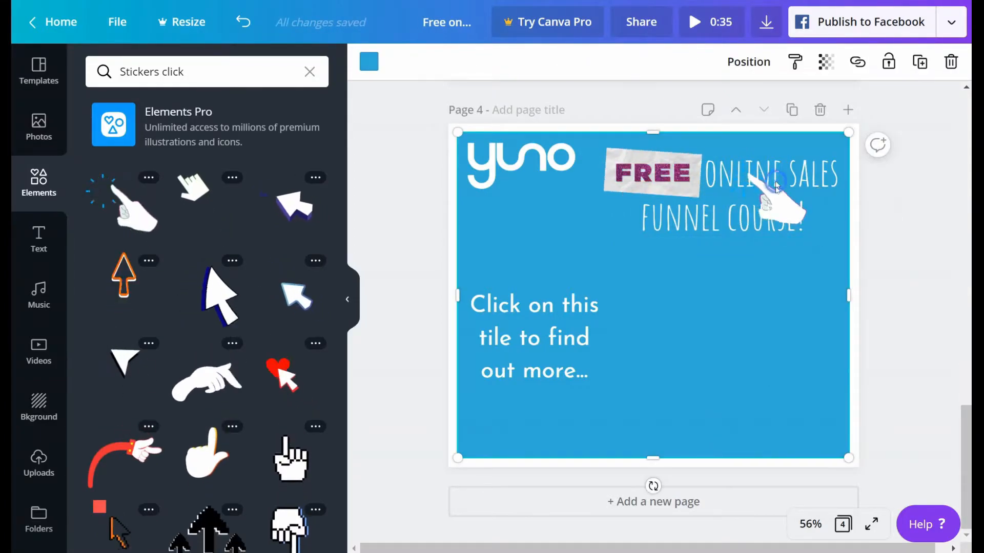
{"action": "left_click", "coordinate": [769, 220]}
{"action": "right_click", "coordinate": [767, 221]}
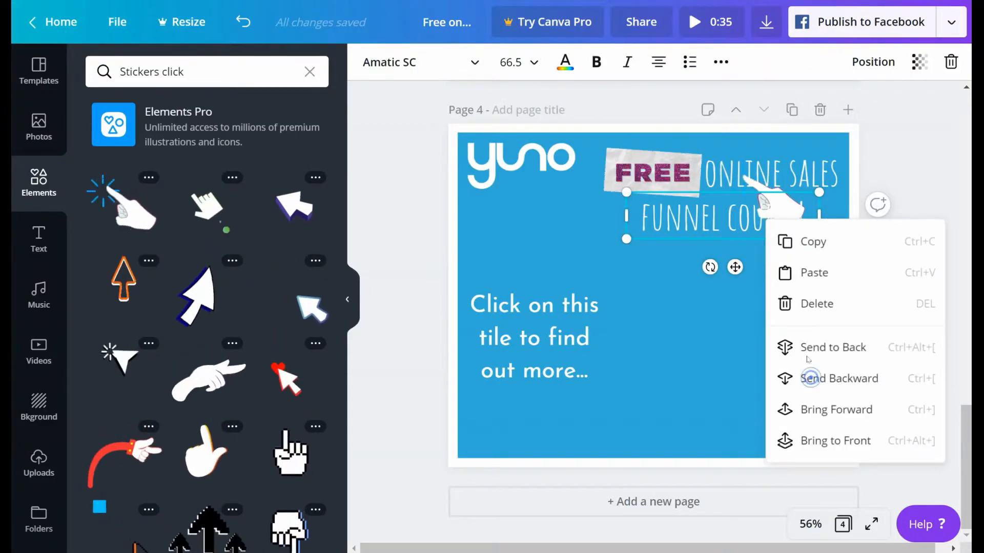
{"action": "left_click", "coordinate": [811, 379]}
Step: Move the pointing-hand sticker beneath the "Click on this tile to find out more..." text and shrink it to about 173 × 149
{"action": "left_click", "coordinate": [784, 211]}
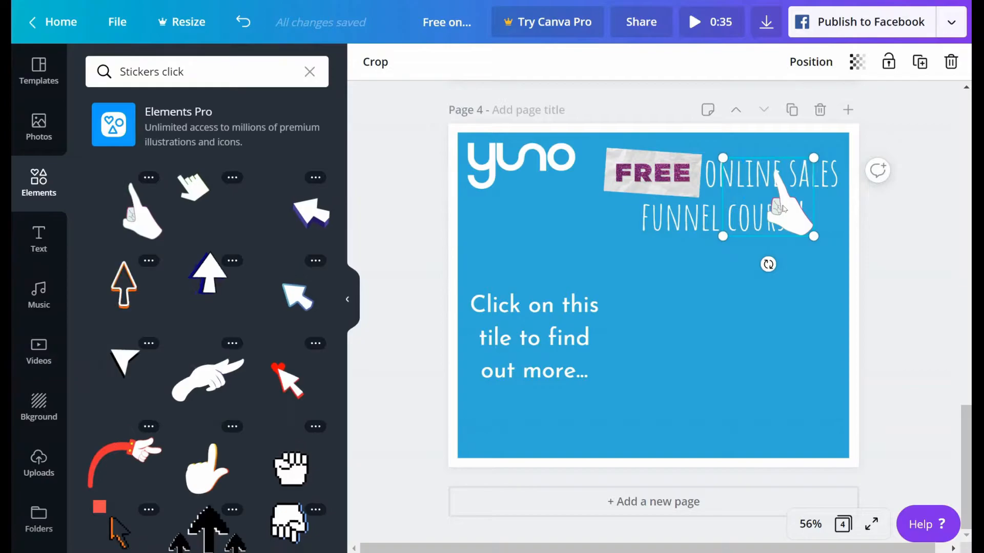
{"action": "left_click_drag", "start_coordinate": [783, 236], "coordinate": [533, 411]}
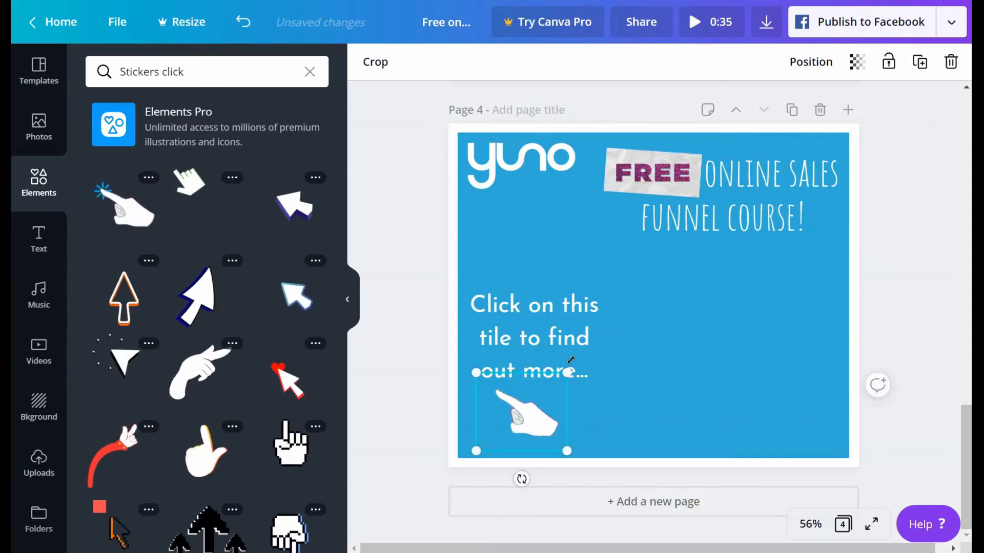
{"action": "left_click_drag", "start_coordinate": [564, 376], "coordinate": [541, 389]}
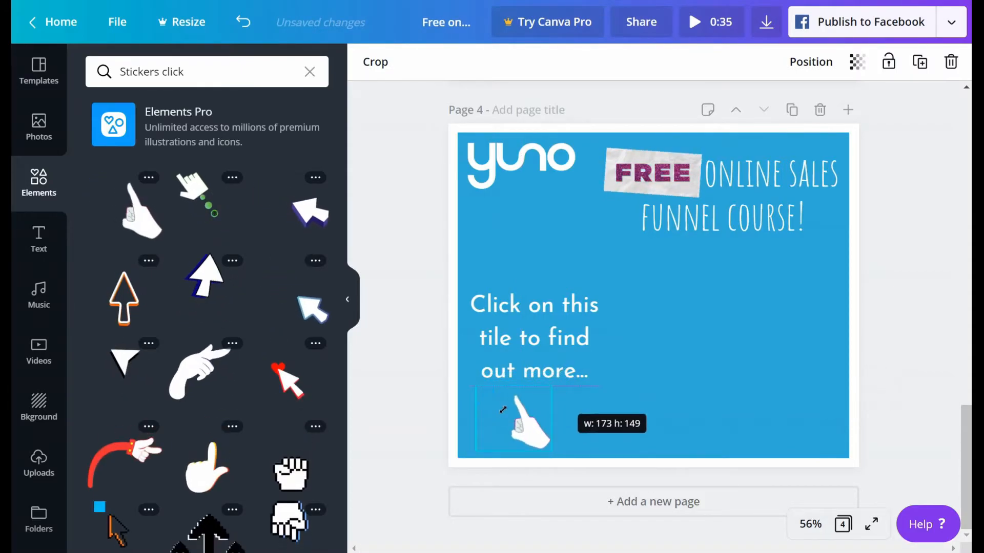
{"action": "left_click", "coordinate": [421, 421]}
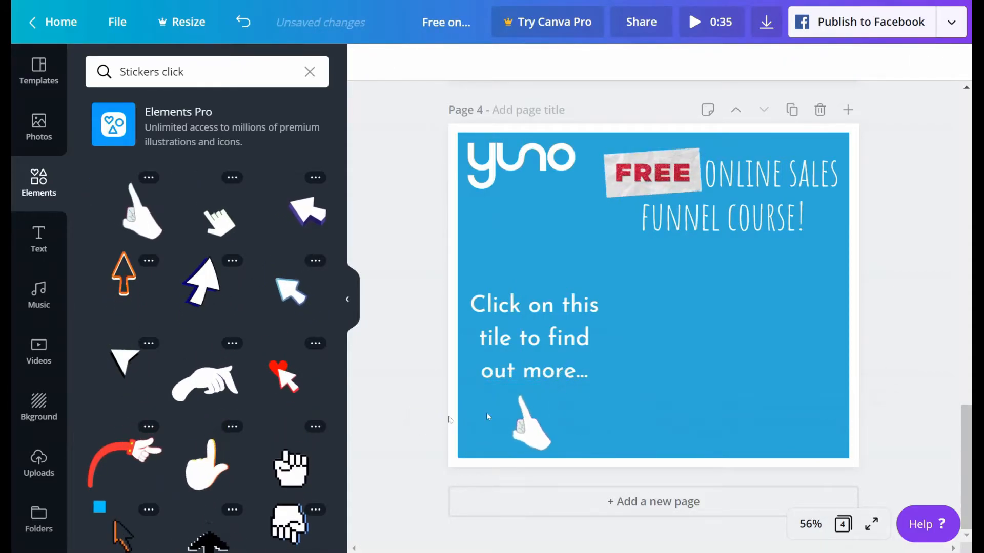
{"action": "left_click", "coordinate": [520, 425]}
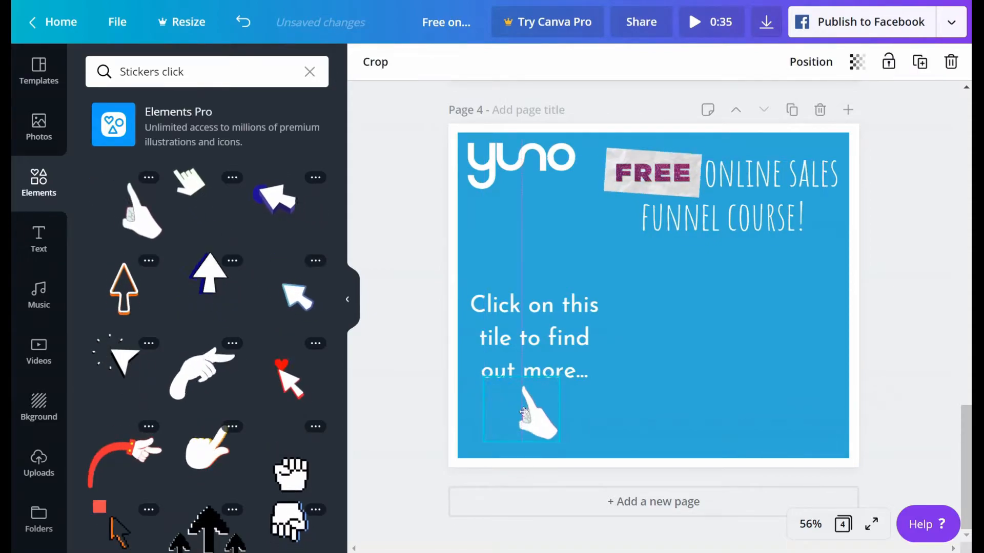
{"action": "left_click", "coordinate": [433, 424]}
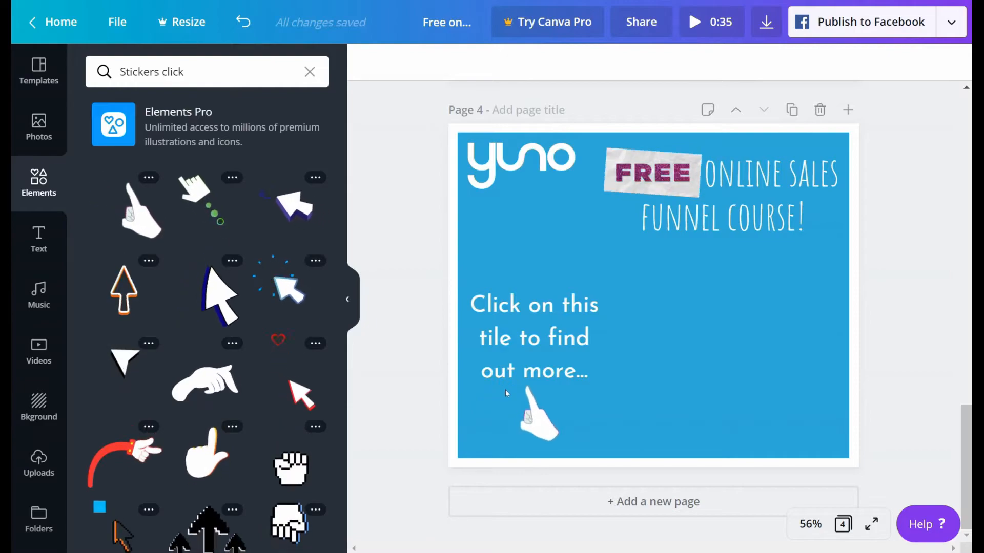
Step: Replace the pointing-hand sticker on page 4 with the white arrowhead click sticker
{"action": "left_click", "coordinate": [528, 416]}
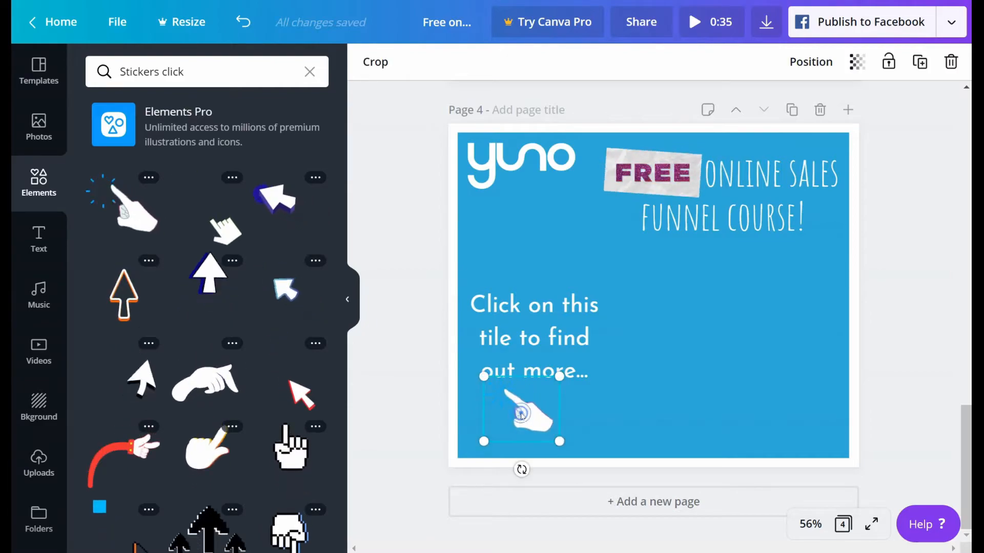
{"action": "key", "text": "Delete"}
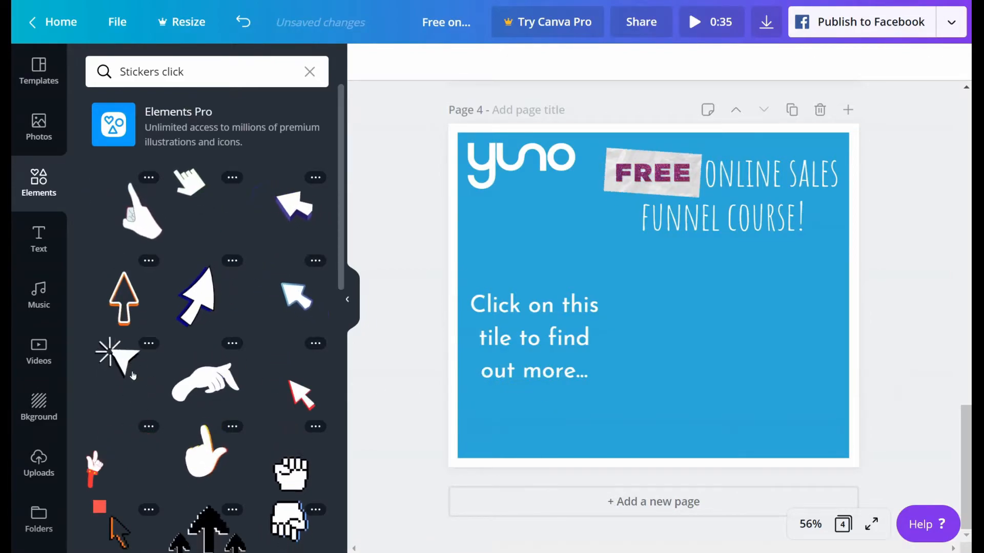
{"action": "left_click", "coordinate": [126, 376]}
Step: Shrink the arrowhead sticker and place it under "out more..." on page 4, nudging it slightly upward
{"action": "left_click_drag", "start_coordinate": [539, 432], "coordinate": [621, 298]}
{"action": "left_click_drag", "start_coordinate": [708, 271], "coordinate": [543, 410]}
{"action": "left_click_drag", "start_coordinate": [605, 296], "coordinate": [522, 393]}
{"action": "left_click_drag", "start_coordinate": [501, 420], "coordinate": [525, 412]}
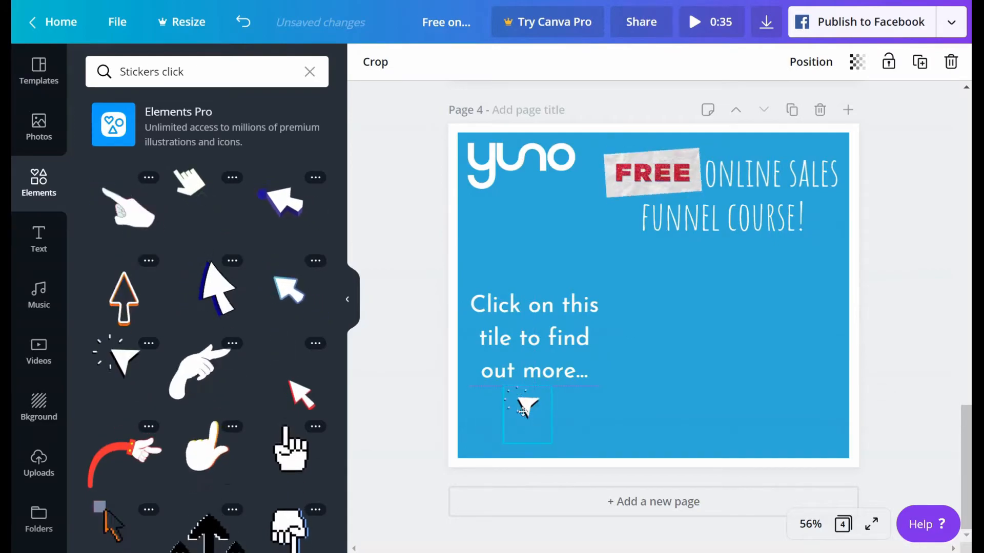
{"action": "left_click", "coordinate": [406, 415]}
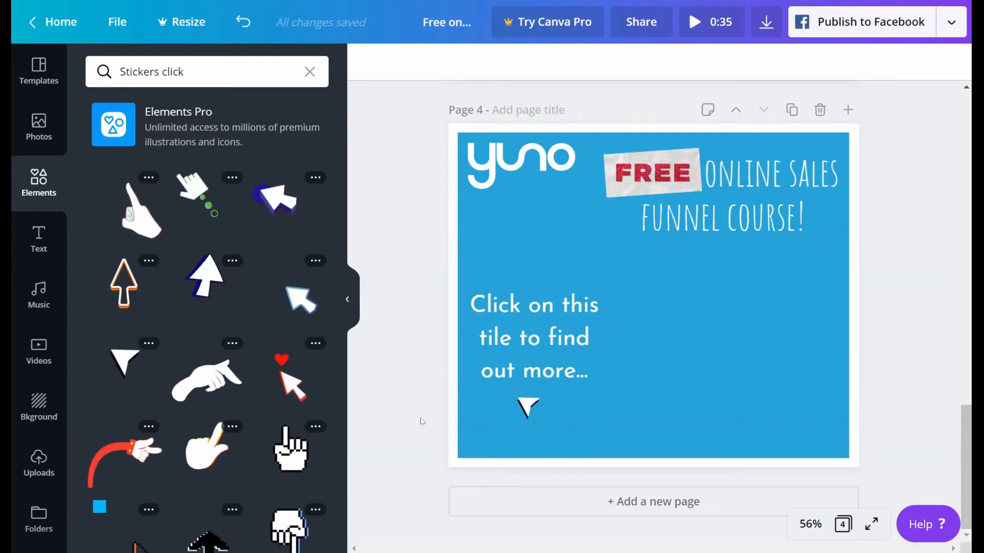
{"action": "left_click", "coordinate": [527, 413]}
{"action": "key", "text": "Up"}
{"action": "key", "text": "Up"}
{"action": "key", "text": "Up"}
{"action": "key", "text": "Up"}
{"action": "key", "text": "Up"}
{"action": "key", "text": "Up"}
{"action": "key", "text": "Up"}
{"action": "key", "text": "Up"}
{"action": "key", "text": "Up"}
{"action": "key", "text": "Up"}
{"action": "key", "text": "Up"}
{"action": "key", "text": "Up"}
{"action": "key", "text": "Up"}
{"action": "key", "text": "Up"}
{"action": "key", "text": "Up"}
{"action": "key", "text": "Up"}
{"action": "key", "text": "Up"}
{"action": "key", "text": "Up"}
{"action": "key", "text": "Up"}
{"action": "key", "text": "Up"}
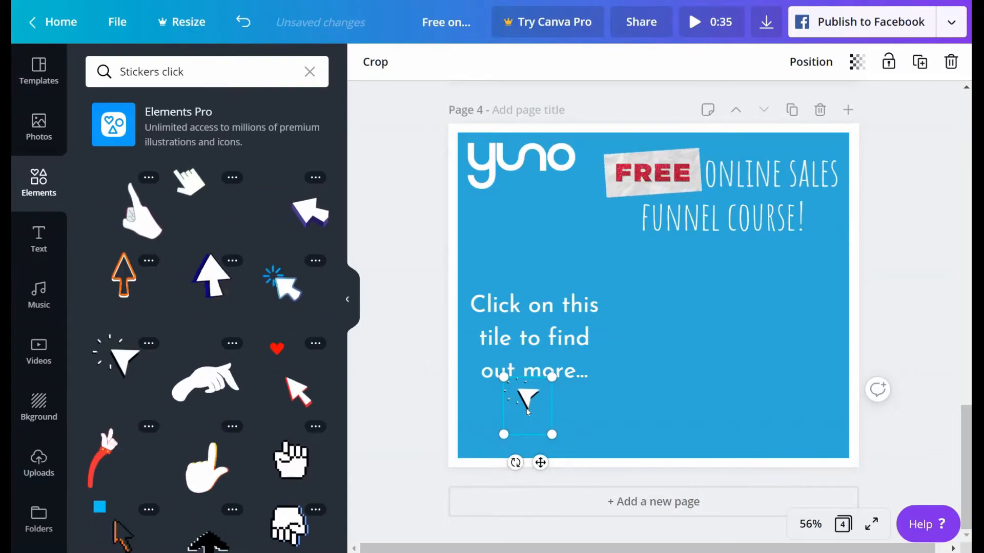
{"action": "left_click", "coordinate": [437, 416]}
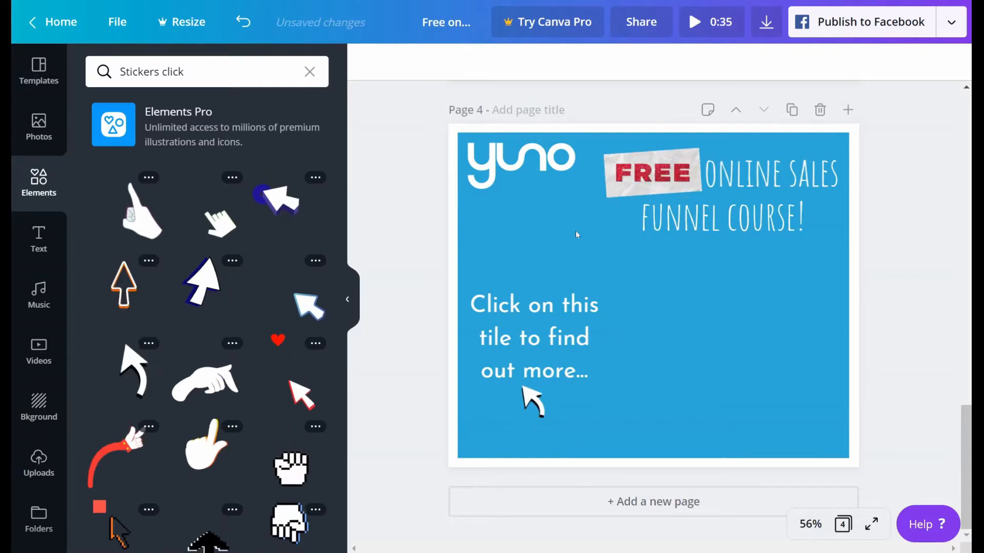
Step: Examine the computer monitor frame on page 3 by playing the video embedded in it
{"action": "scroll", "coordinate": [667, 237], "scroll_direction": "up", "scroll_amount": 5}
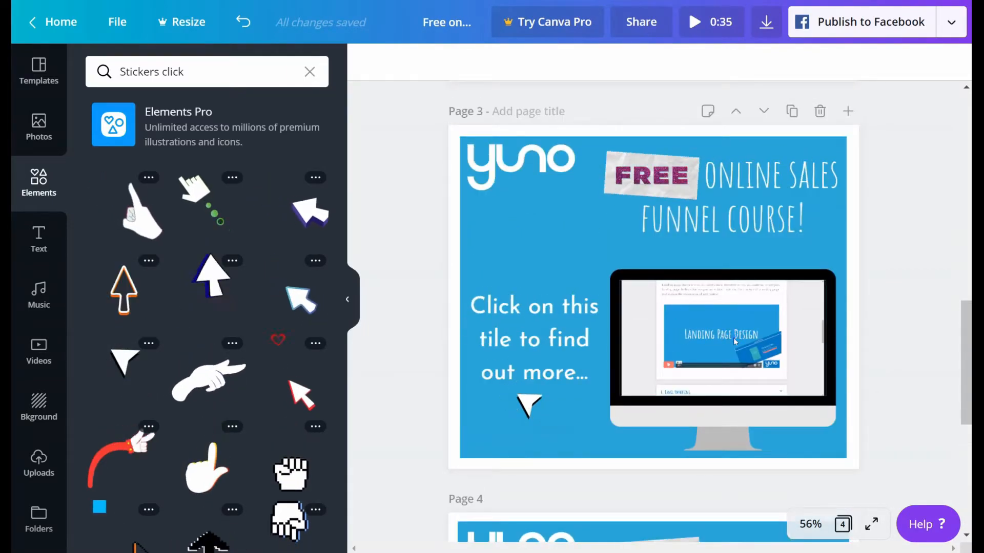
{"action": "left_click", "coordinate": [733, 337]}
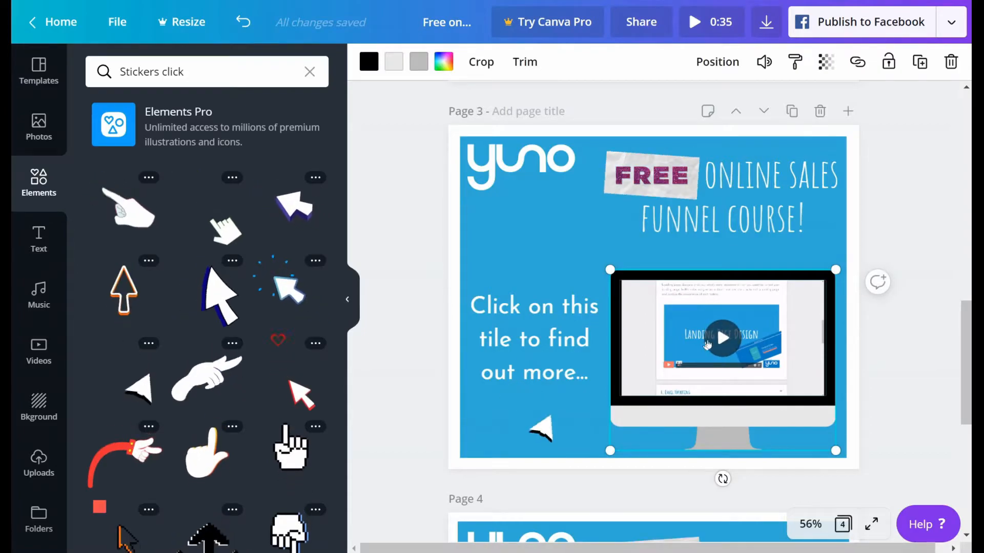
{"action": "left_click", "coordinate": [720, 351]}
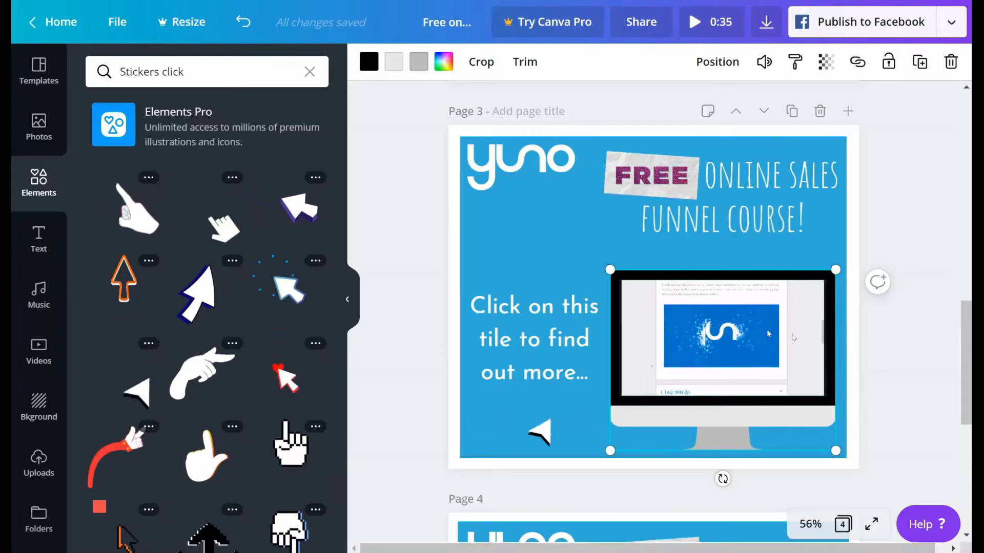
{"action": "mouse_move", "coordinate": [778, 353]}
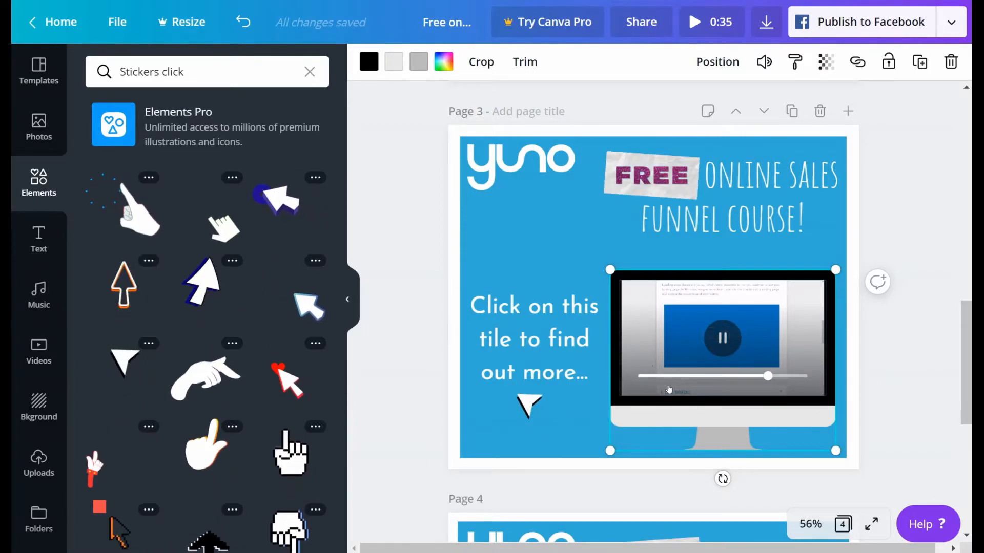
Step: Clear the sticker search and insert the circular frame on page 4
{"action": "scroll", "coordinate": [674, 385], "scroll_direction": "down", "scroll_amount": 5}
{"action": "scroll", "coordinate": [674, 390], "scroll_direction": "down", "scroll_amount": 1}
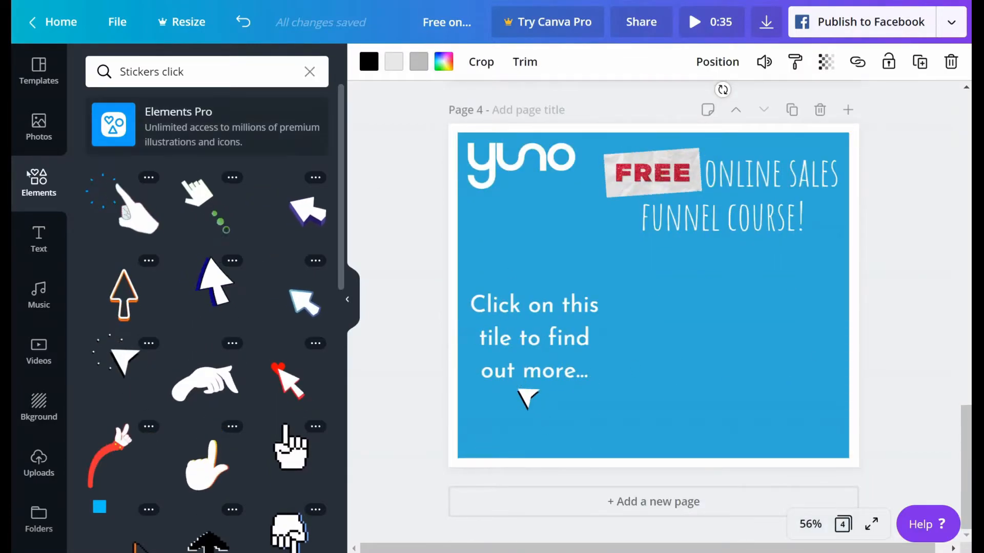
{"action": "left_click", "coordinate": [309, 72]}
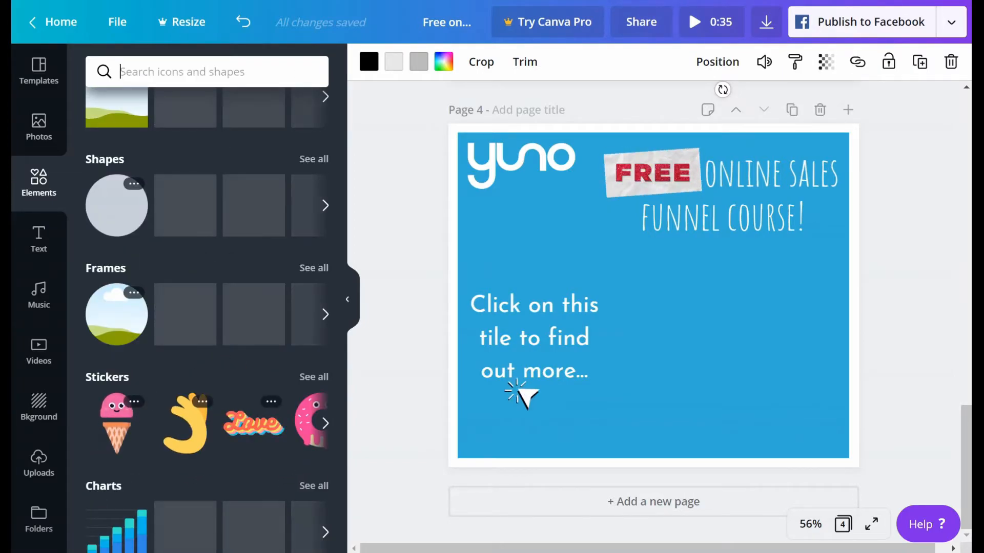
{"action": "scroll", "coordinate": [174, 341], "scroll_direction": "up", "scroll_amount": 3}
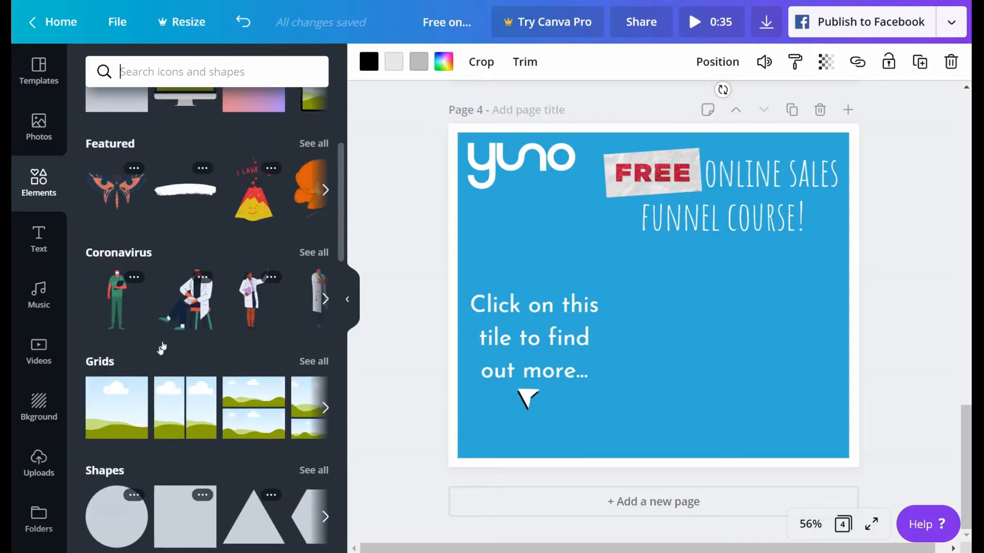
{"action": "scroll", "coordinate": [160, 370], "scroll_direction": "up", "scroll_amount": 2}
{"action": "scroll", "coordinate": [160, 370], "scroll_direction": "down", "scroll_amount": 6}
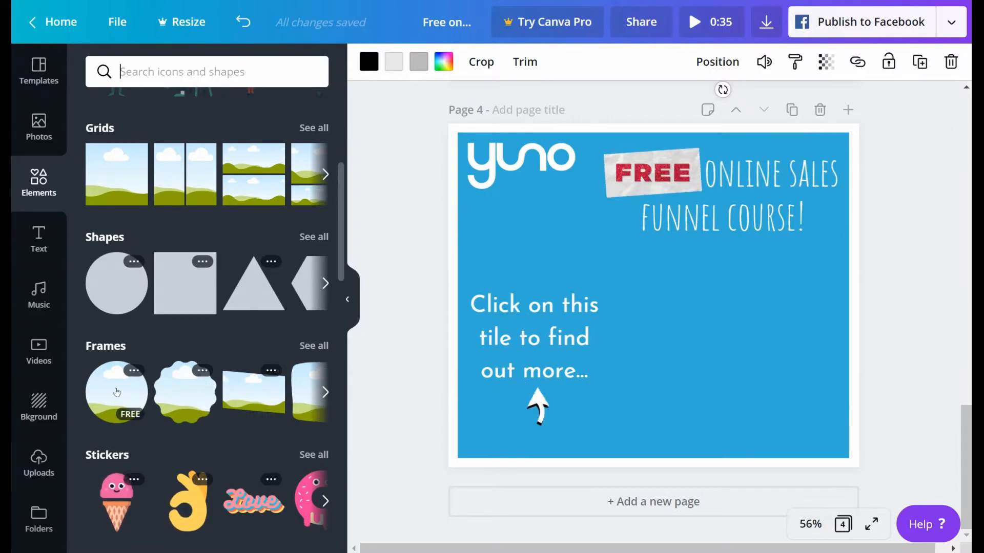
{"action": "left_click", "coordinate": [117, 390]}
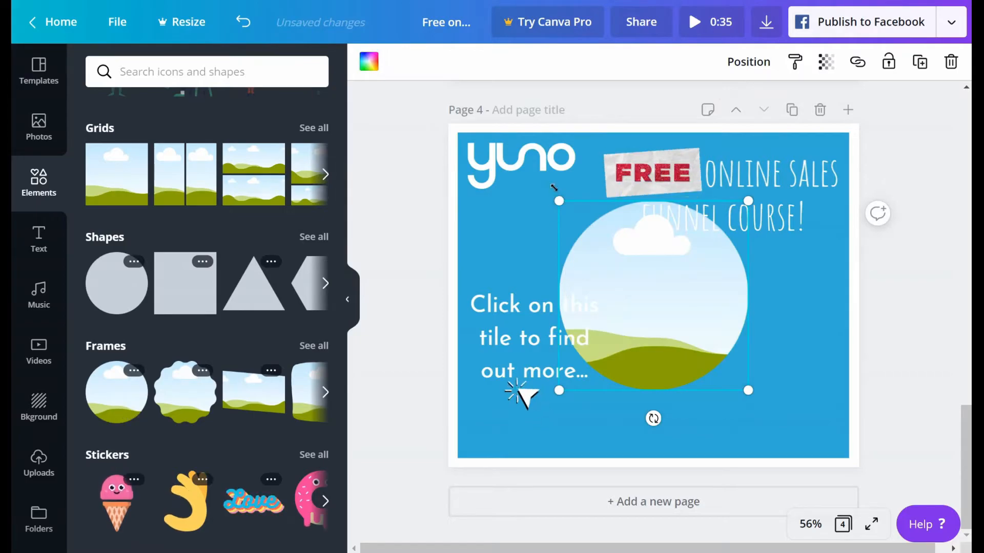
Step: Shrink the circular frame to about 268 × 268 and place it below the "FUNNEL COURSE!" heading
{"action": "left_click_drag", "start_coordinate": [600, 225], "coordinate": [632, 273]}
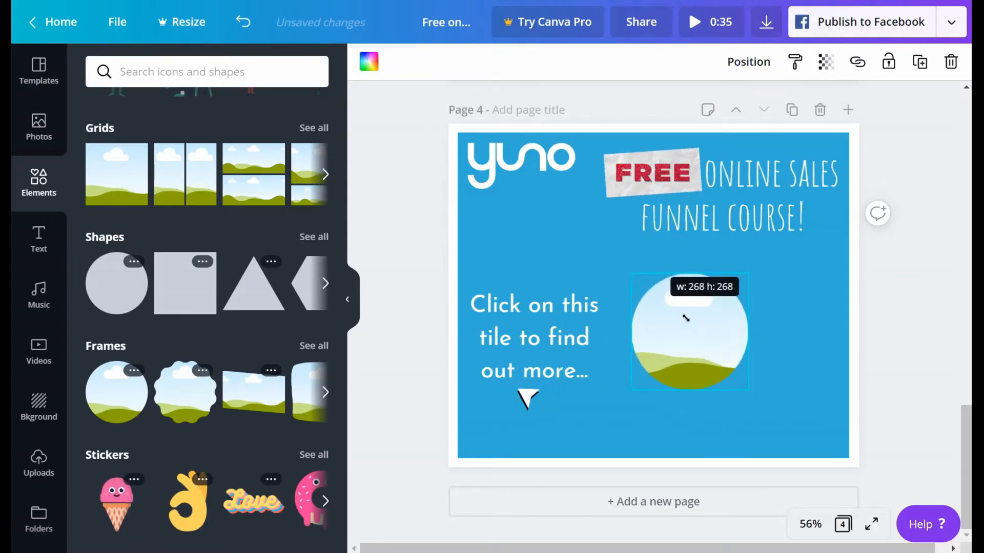
{"action": "left_click", "coordinate": [695, 337]}
{"action": "left_click_drag", "start_coordinate": [695, 337], "coordinate": [746, 326]}
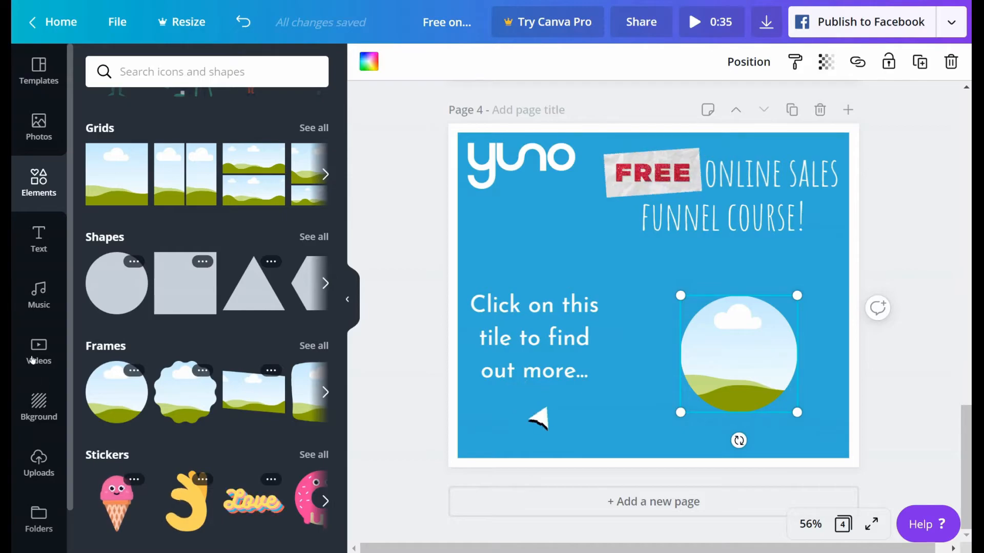
Step: Fill the circular frame on page 4 with the trending photo of strawberries and blueberries
{"action": "left_click", "coordinate": [37, 127]}
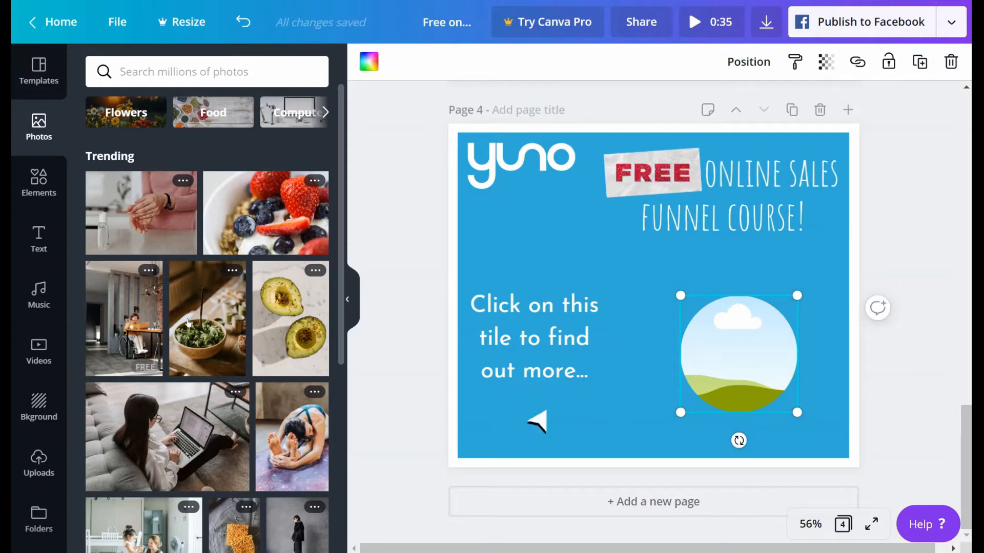
{"action": "scroll", "coordinate": [188, 322], "scroll_direction": "down", "scroll_amount": 5}
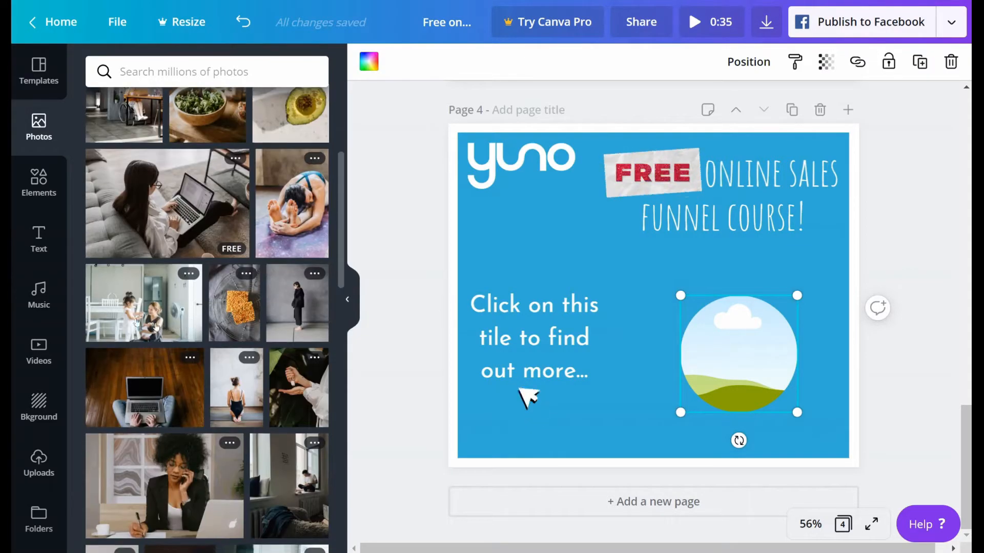
{"action": "scroll", "coordinate": [157, 320], "scroll_direction": "down", "scroll_amount": 6}
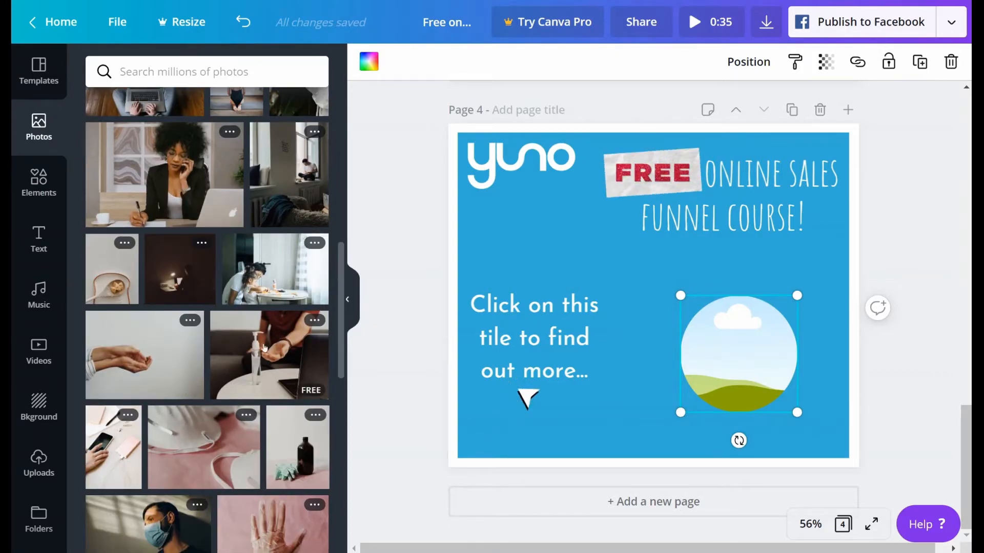
{"action": "scroll", "coordinate": [264, 348], "scroll_direction": "up", "scroll_amount": 10}
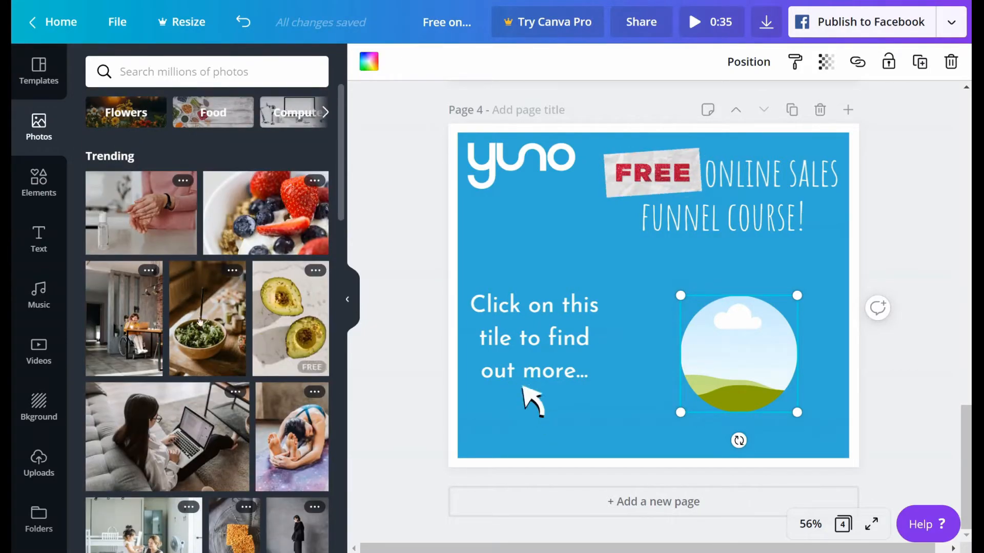
{"action": "left_click_drag", "start_coordinate": [296, 253], "coordinate": [706, 325]}
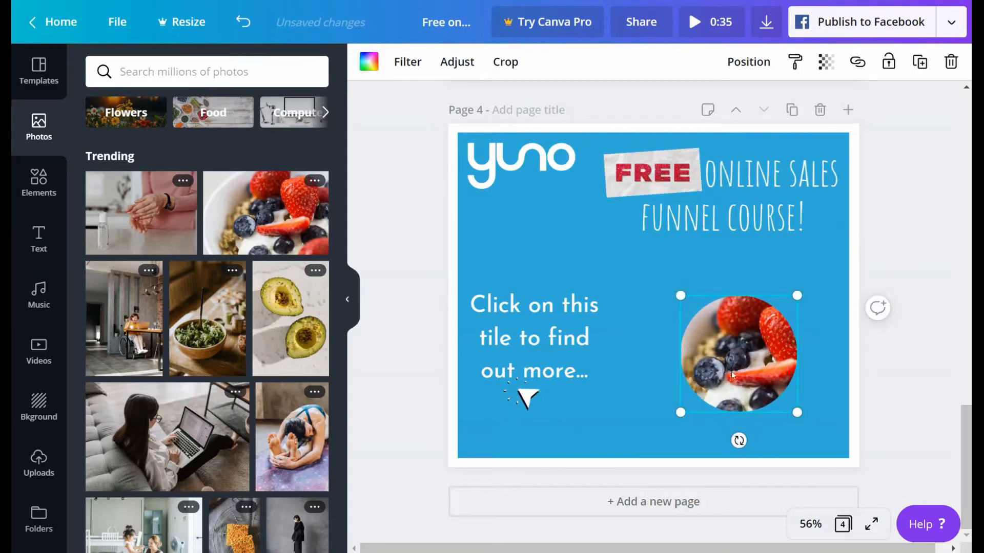
Step: Replace the strawberry photo in the circular frame on page 4 with the trending photo of halved avocados
{"action": "left_click", "coordinate": [923, 392]}
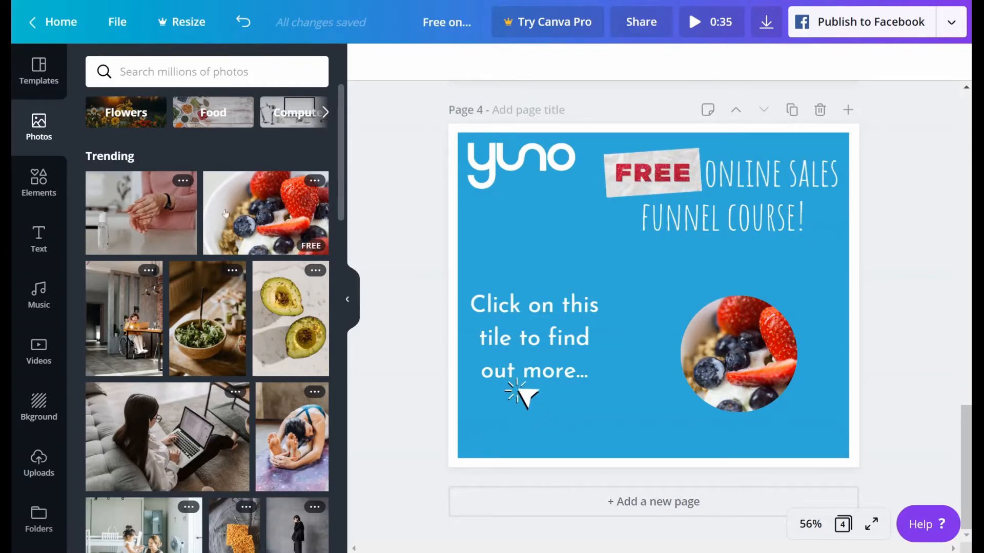
{"action": "left_click", "coordinate": [727, 350]}
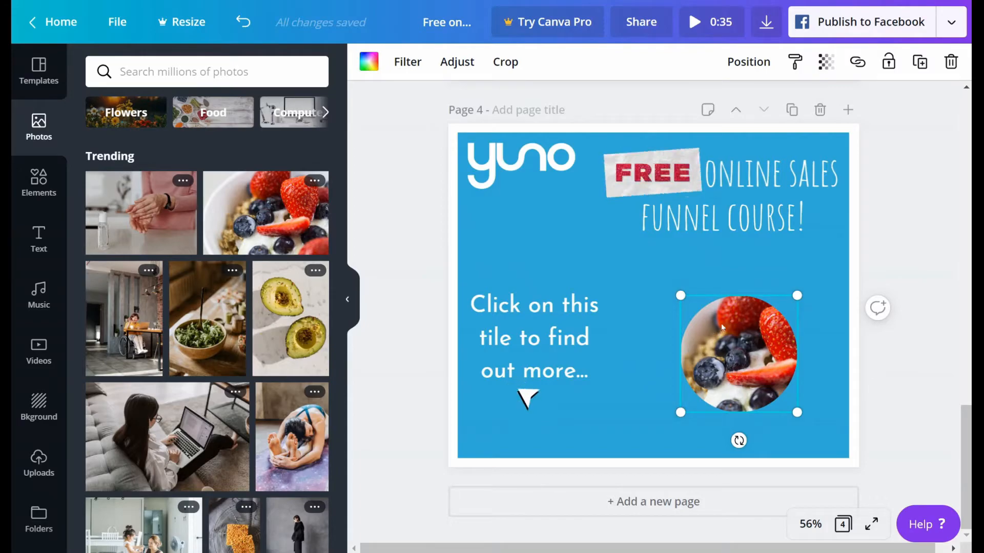
{"action": "left_click", "coordinate": [925, 380]}
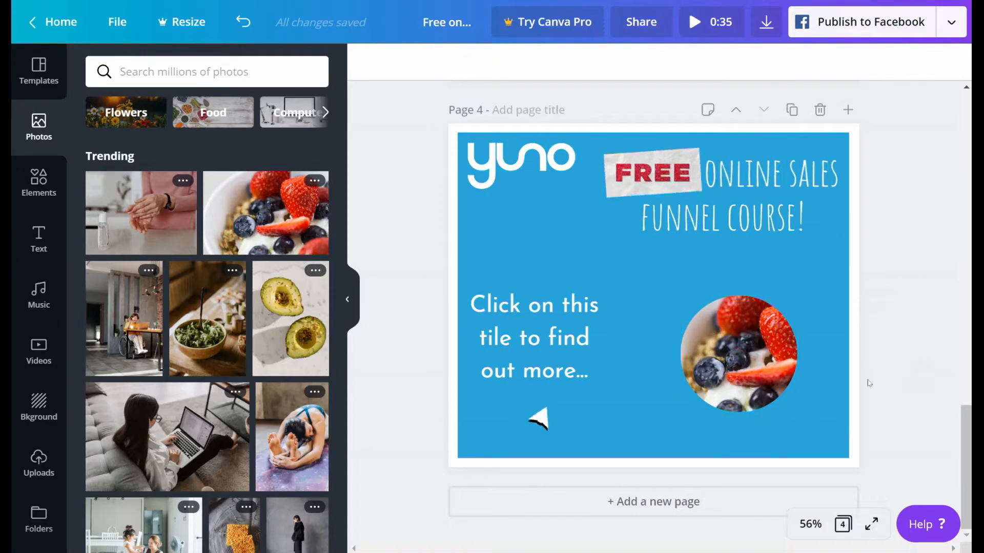
{"action": "left_click", "coordinate": [742, 349]}
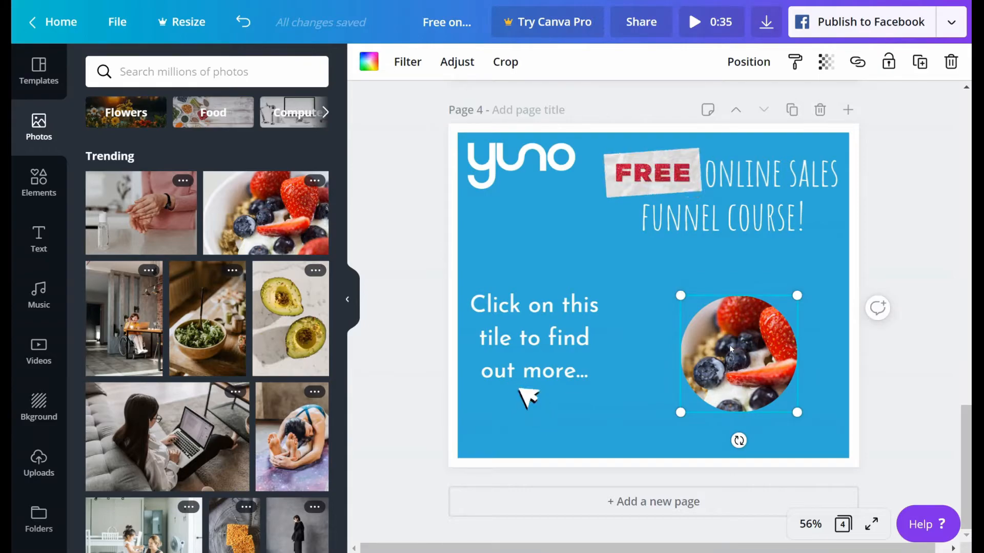
{"action": "key", "text": "Delete"}
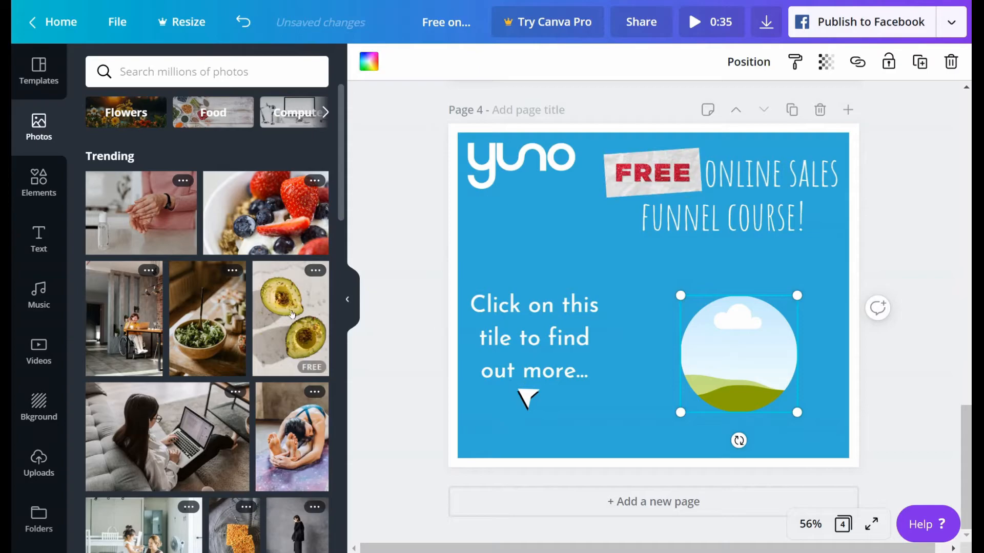
{"action": "left_click_drag", "start_coordinate": [289, 312], "coordinate": [732, 321]}
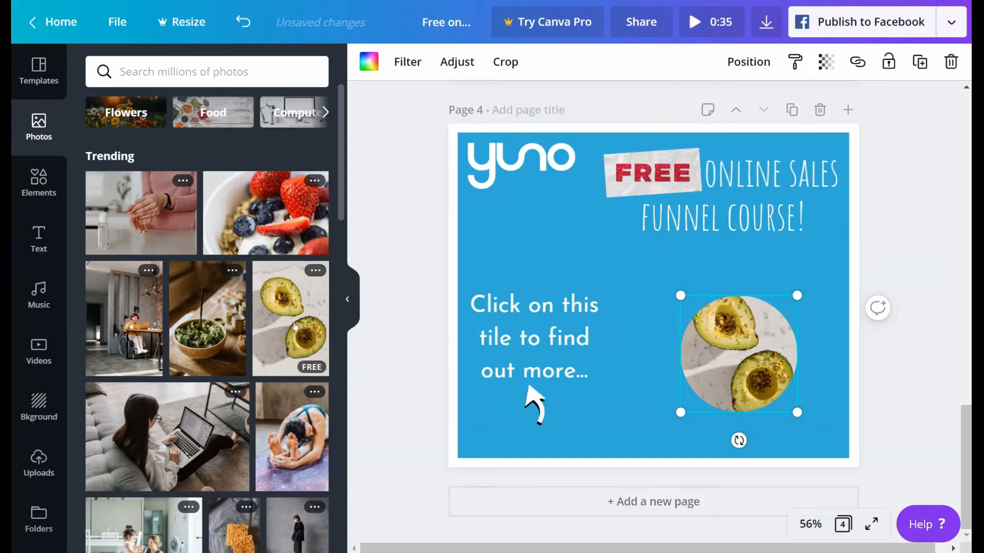
Step: Try the avocado photo as the page 4 background with the blue rectangle deleted, and undo both changes
{"action": "left_click_drag", "start_coordinate": [302, 315], "coordinate": [451, 280]}
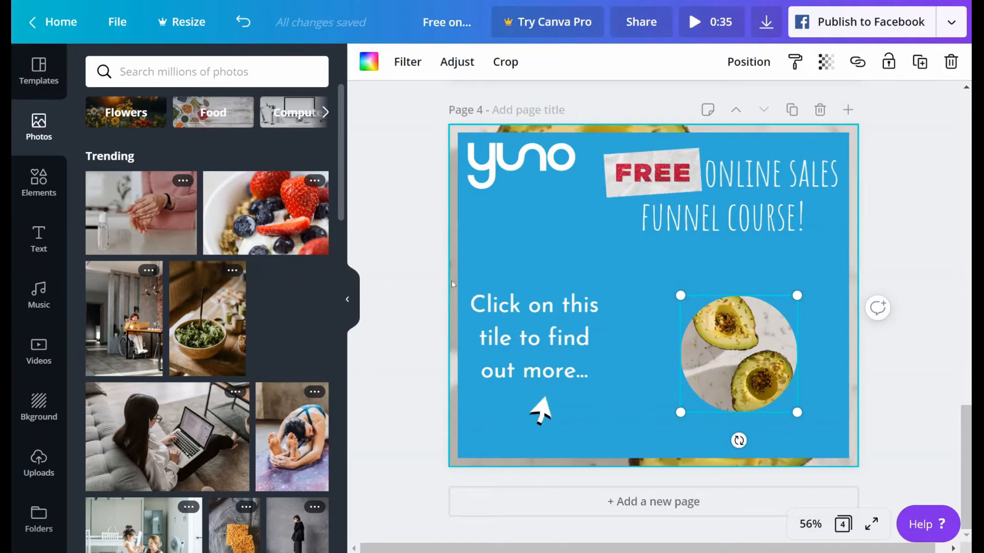
{"action": "left_click", "coordinate": [567, 229]}
{"action": "key", "text": "Delete"}
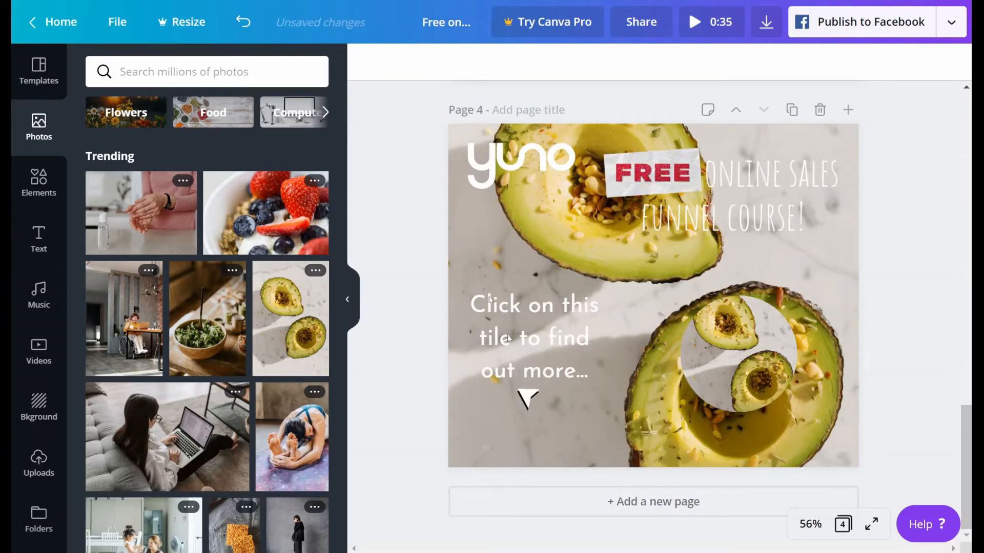
{"action": "left_click", "coordinate": [243, 23]}
{"action": "left_click", "coordinate": [243, 24]}
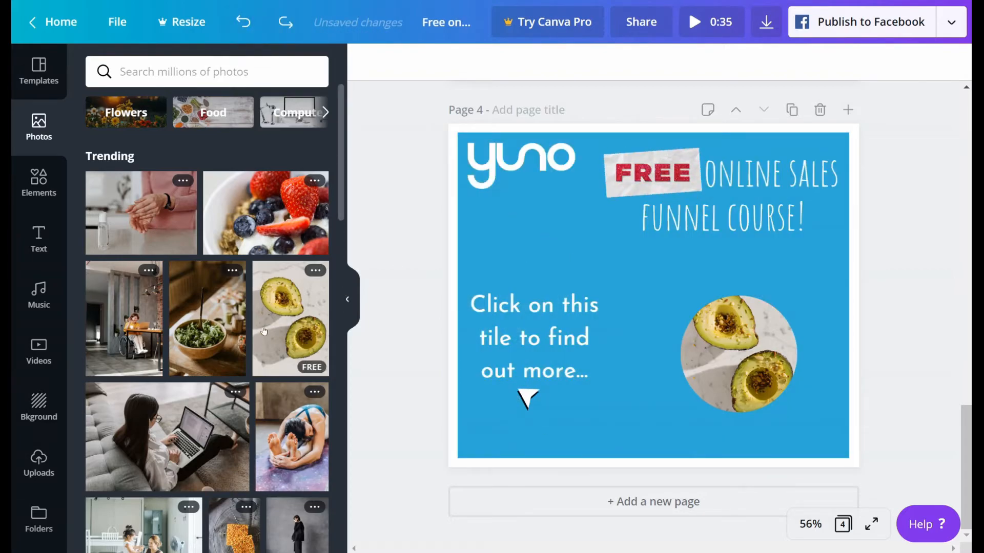
Step: Remove the avocado photo and its circular frame from page 4
{"action": "scroll", "coordinate": [203, 368], "scroll_direction": "down", "scroll_amount": 6}
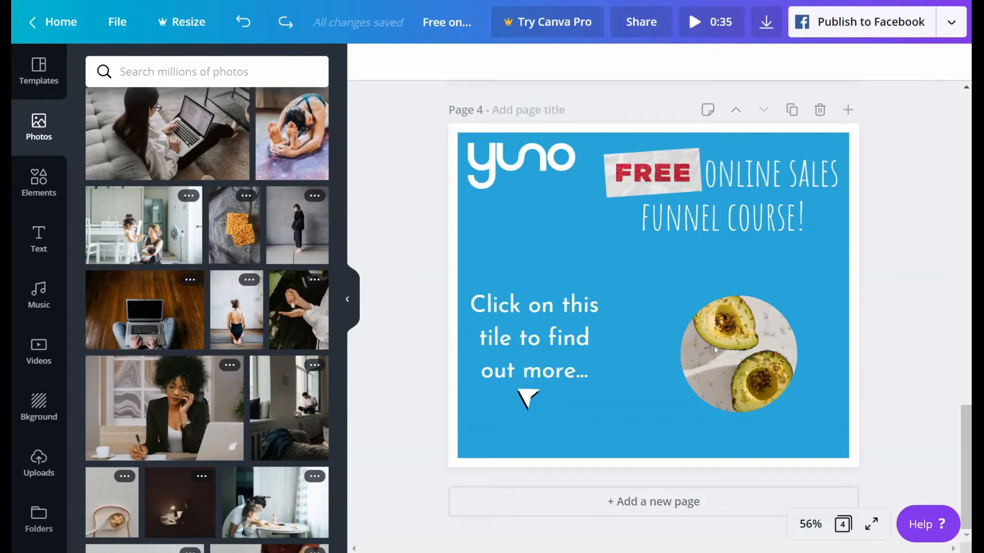
{"action": "left_click", "coordinate": [733, 354]}
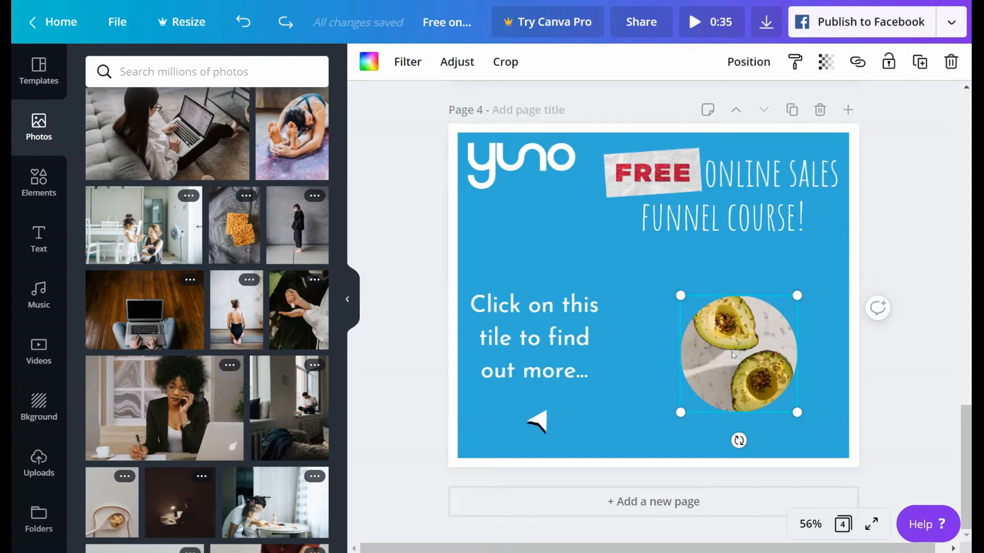
{"action": "key", "text": "Delete"}
{"action": "key", "text": "Delete"}
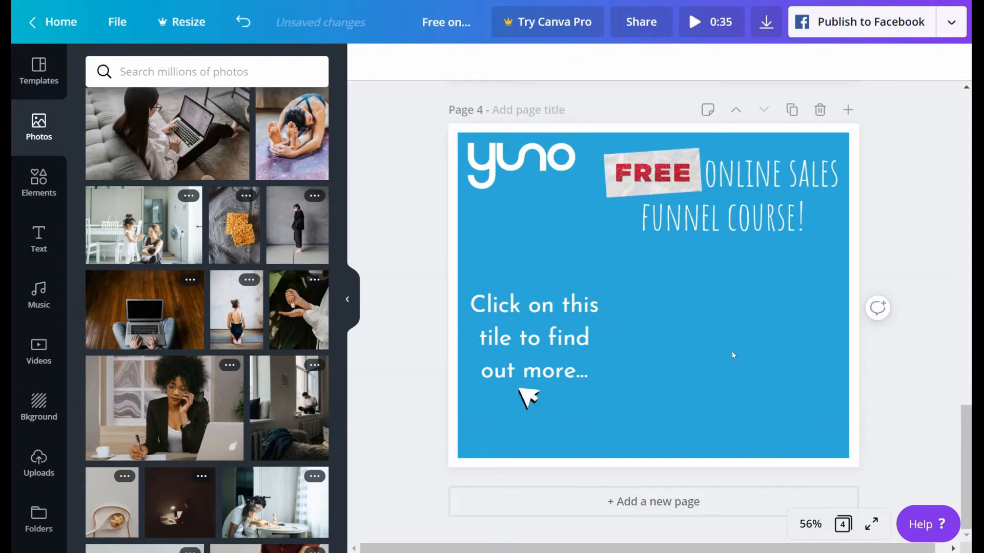
Step: Look through all available frames, insert the computer monitor frame on page 4 and place it below the "FUNNEL COURSE!" heading
{"action": "left_click", "coordinate": [31, 181]}
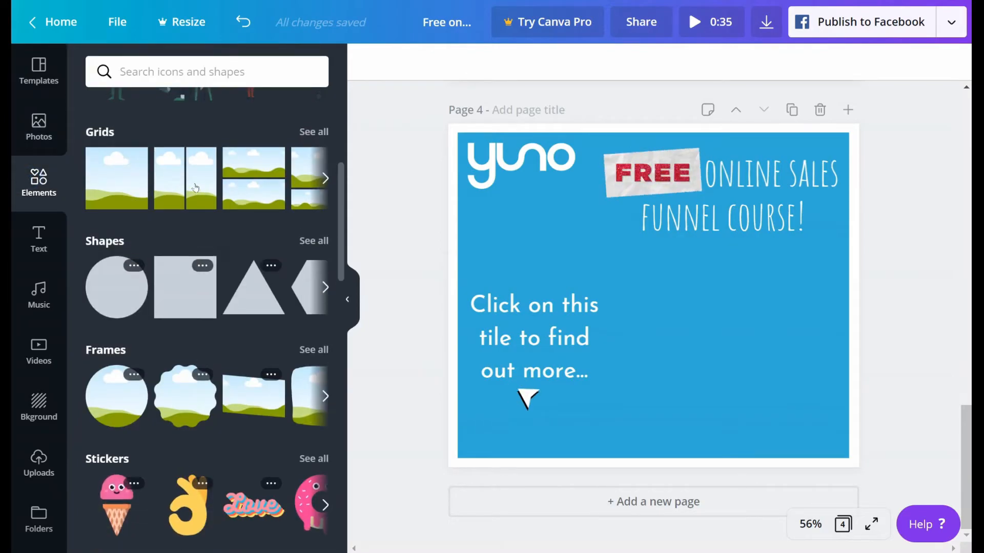
{"action": "scroll", "coordinate": [195, 188], "scroll_direction": "up", "scroll_amount": 6}
{"action": "scroll", "coordinate": [200, 190], "scroll_direction": "down", "scroll_amount": 3}
{"action": "scroll", "coordinate": [203, 192], "scroll_direction": "up", "scroll_amount": 3}
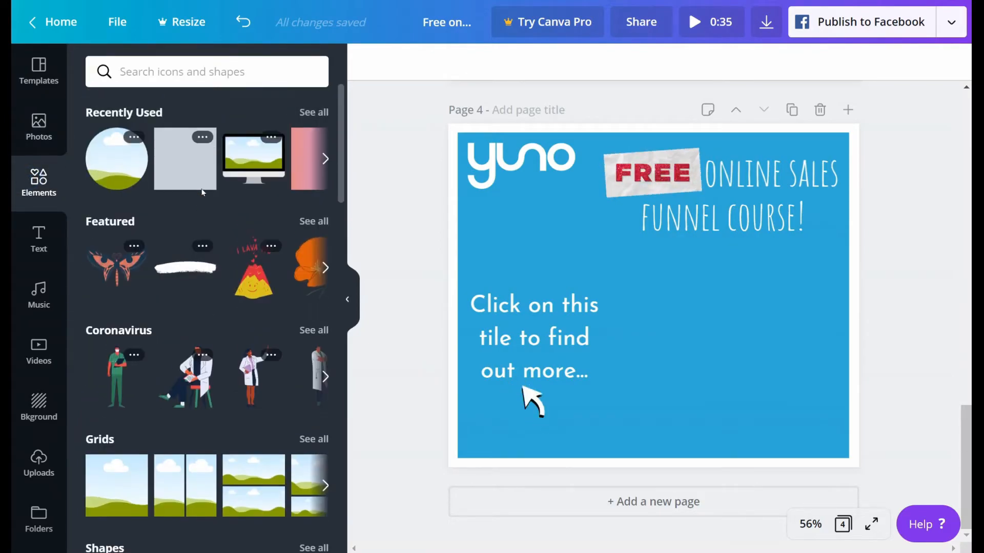
{"action": "scroll", "coordinate": [250, 157], "scroll_direction": "down", "scroll_amount": 6}
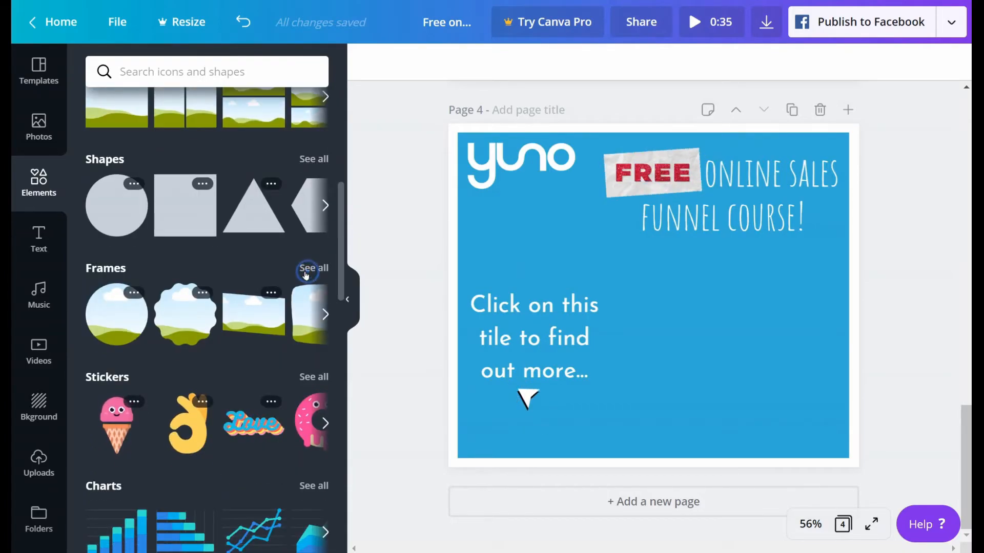
{"action": "left_click", "coordinate": [310, 268]}
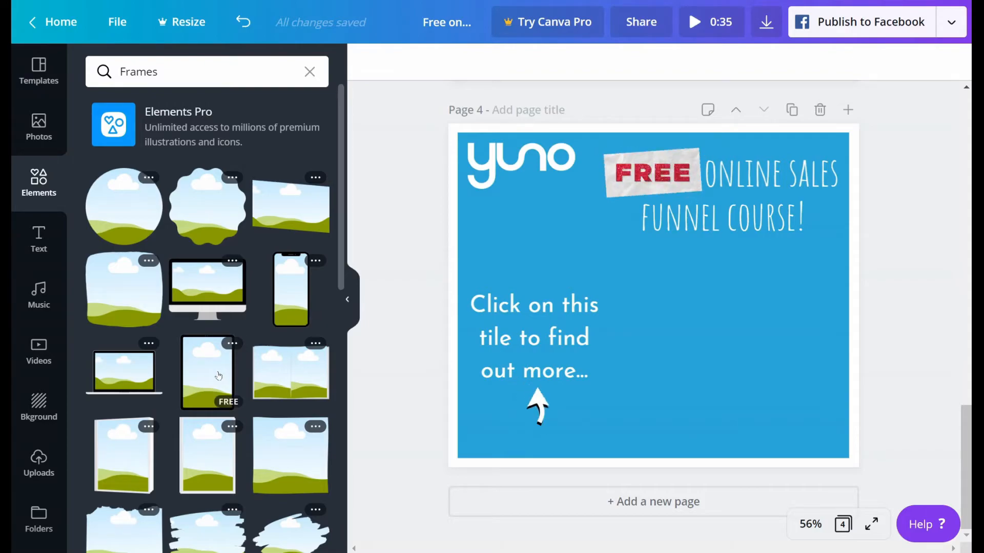
{"action": "scroll", "coordinate": [204, 250], "scroll_direction": "down", "scroll_amount": 10}
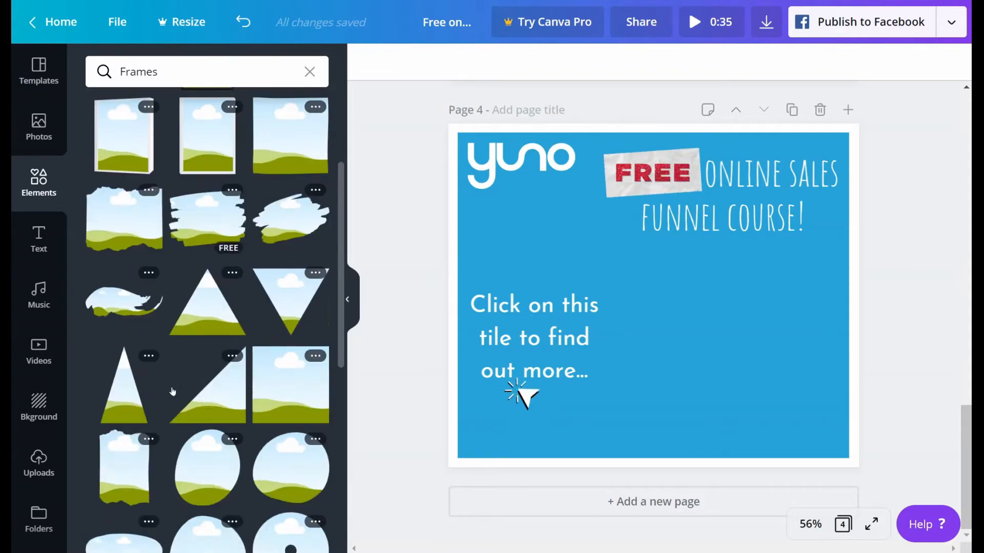
{"action": "scroll", "coordinate": [188, 369], "scroll_direction": "down", "scroll_amount": 3}
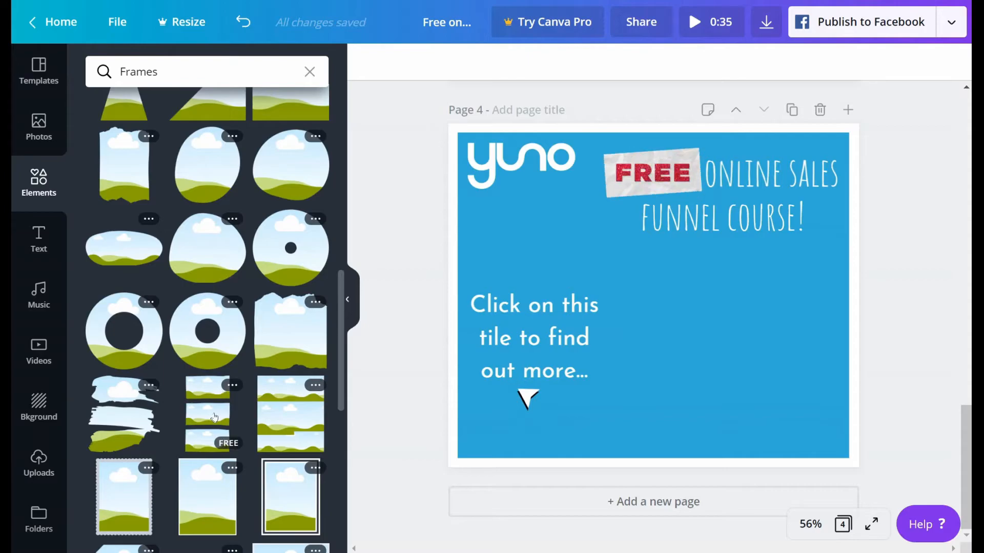
{"action": "scroll", "coordinate": [214, 418], "scroll_direction": "down", "scroll_amount": 2}
{"action": "scroll", "coordinate": [215, 405], "scroll_direction": "up", "scroll_amount": 15}
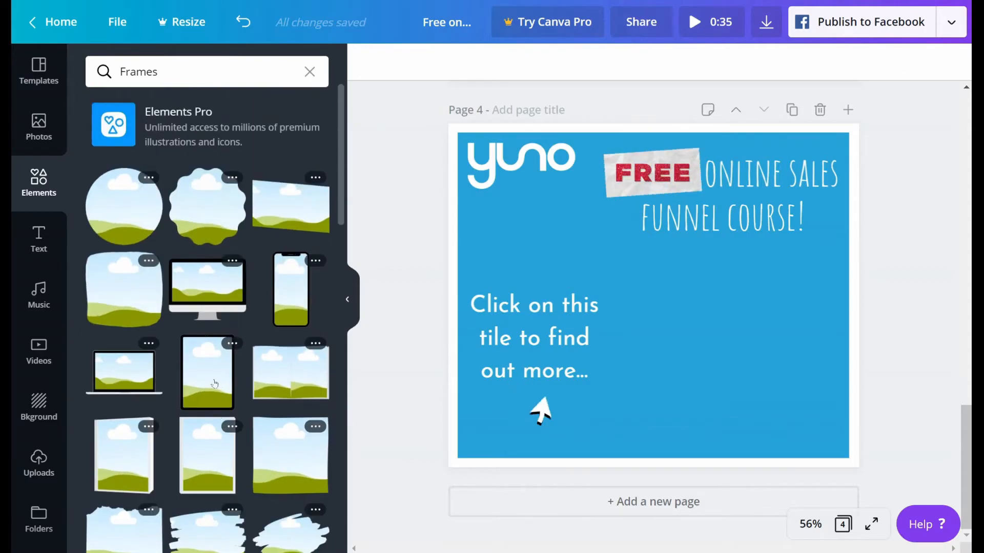
{"action": "left_click", "coordinate": [208, 290]}
{"action": "left_click_drag", "start_coordinate": [655, 300], "coordinate": [724, 358]}
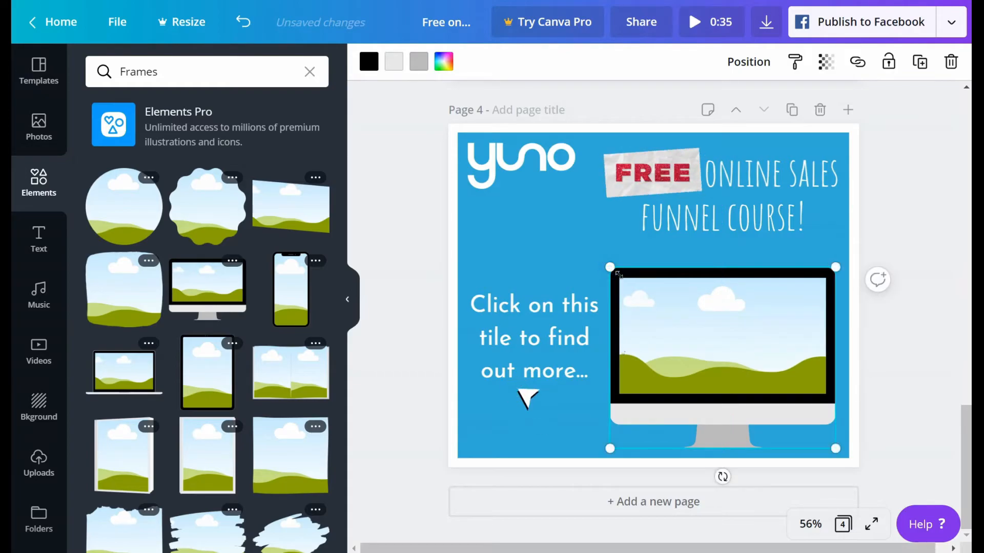
Step: Shrink the computer monitor frame slightly and nudge it up and left, away from the edges of the blue rectangle
{"action": "left_click_drag", "start_coordinate": [615, 272], "coordinate": [626, 278]}
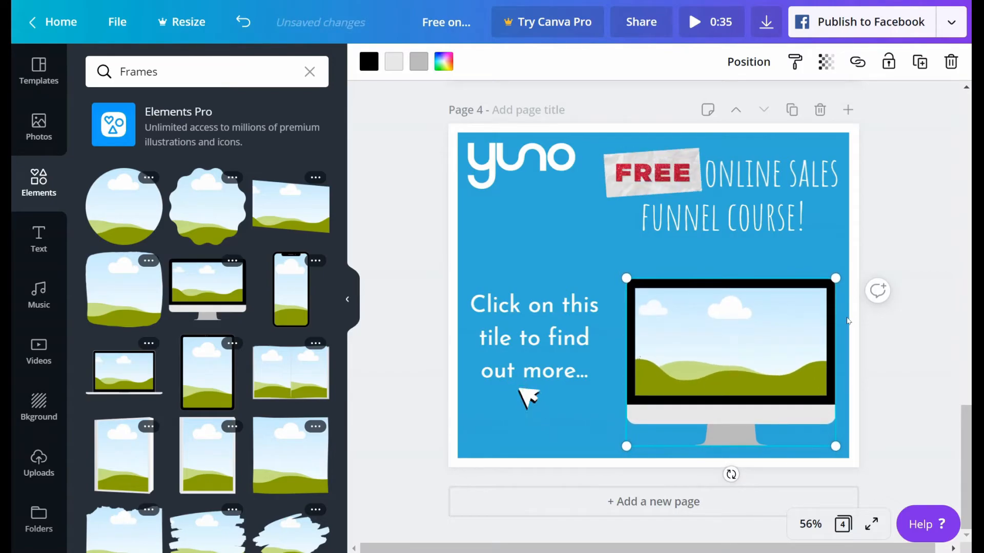
{"action": "key", "text": "Up"}
{"action": "key", "text": "Up"}
{"action": "key", "text": "Up"}
{"action": "key", "text": "Up"}
{"action": "key", "text": "Up"}
{"action": "key", "text": "Up"}
{"action": "key", "text": "Up"}
{"action": "key", "text": "Up"}
{"action": "key", "text": "Up"}
{"action": "key", "text": "Up"}
{"action": "key", "text": "Up"}
{"action": "key", "text": "Up"}
{"action": "key", "text": "Up"}
{"action": "key", "text": "Up"}
{"action": "key", "text": "Up"}
{"action": "key", "text": "Up"}
{"action": "key", "text": "Up"}
{"action": "key", "text": "Up"}
{"action": "key", "text": "Up"}
{"action": "key", "text": "Up"}
{"action": "key", "text": "Left"}
{"action": "key", "text": "Left"}
{"action": "key", "text": "Left"}
{"action": "key", "text": "Left"}
{"action": "key", "text": "Left"}
{"action": "key", "text": "Left"}
{"action": "key", "text": "Left"}
{"action": "key", "text": "Left"}
{"action": "key", "text": "Left"}
{"action": "key", "text": "Left"}
{"action": "key", "text": "Left"}
{"action": "key", "text": "Left"}
{"action": "key", "text": "Left"}
{"action": "key", "text": "Left"}
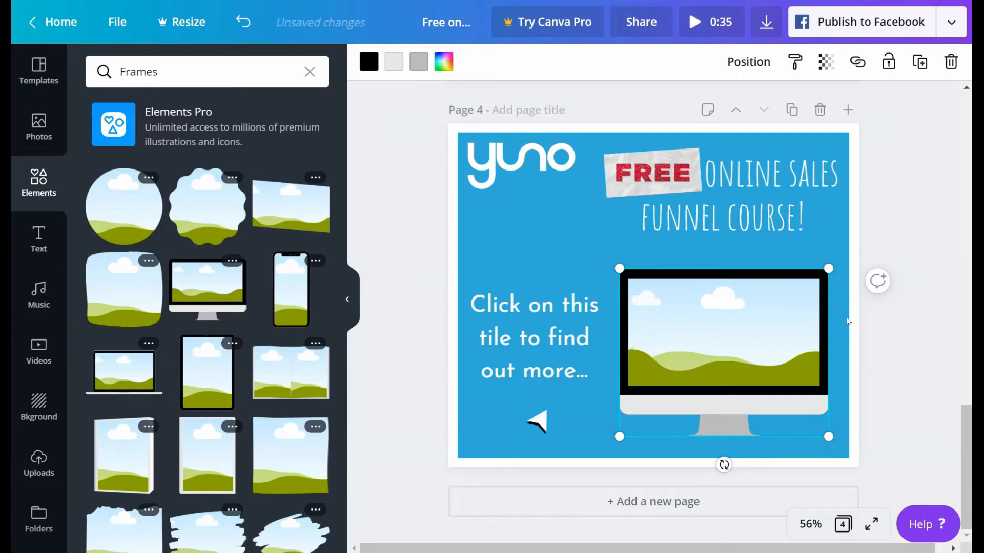
{"action": "left_click", "coordinate": [921, 346]}
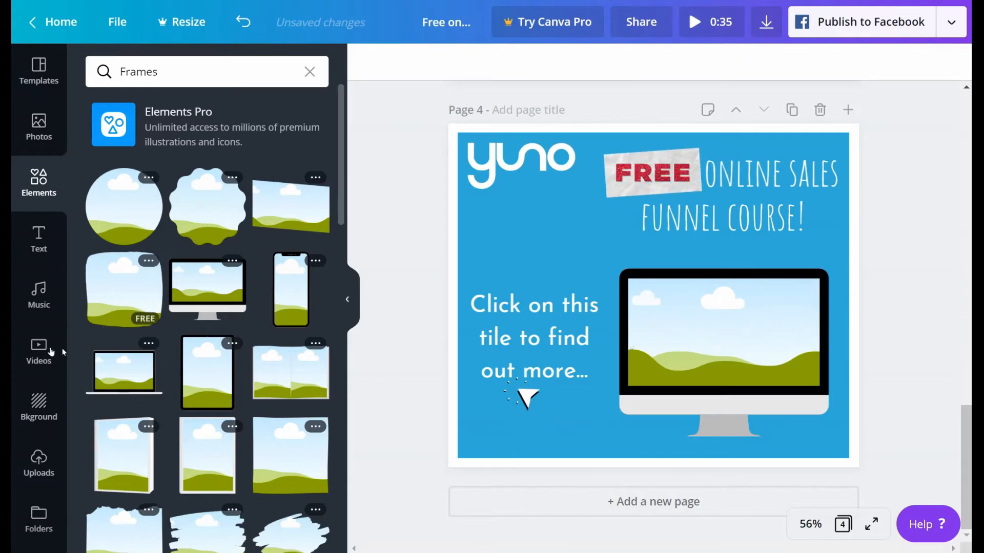
Step: Try the 15-second aerial bridge video in the computer monitor frame, and remove it from the frame
{"action": "left_click", "coordinate": [36, 348]}
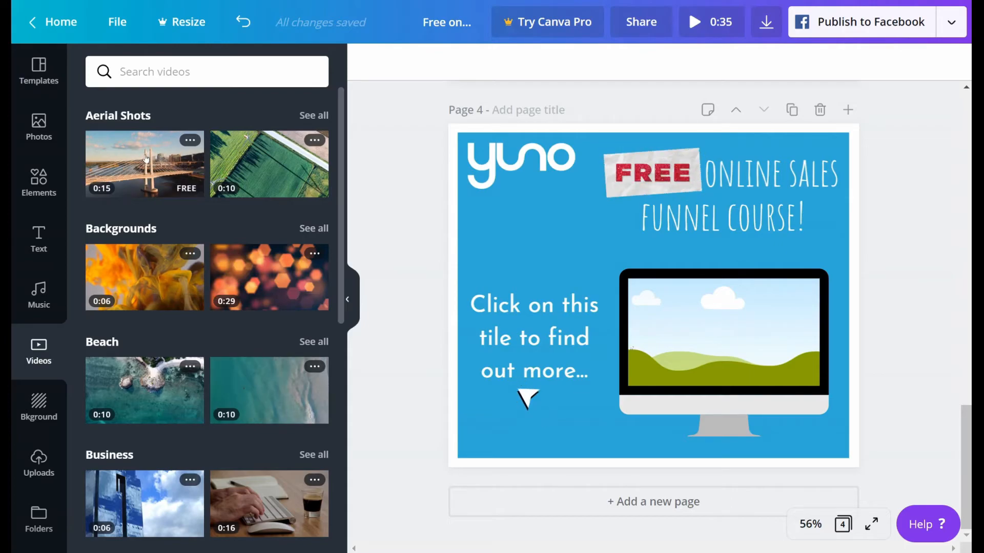
{"action": "left_click_drag", "start_coordinate": [146, 156], "coordinate": [768, 328]}
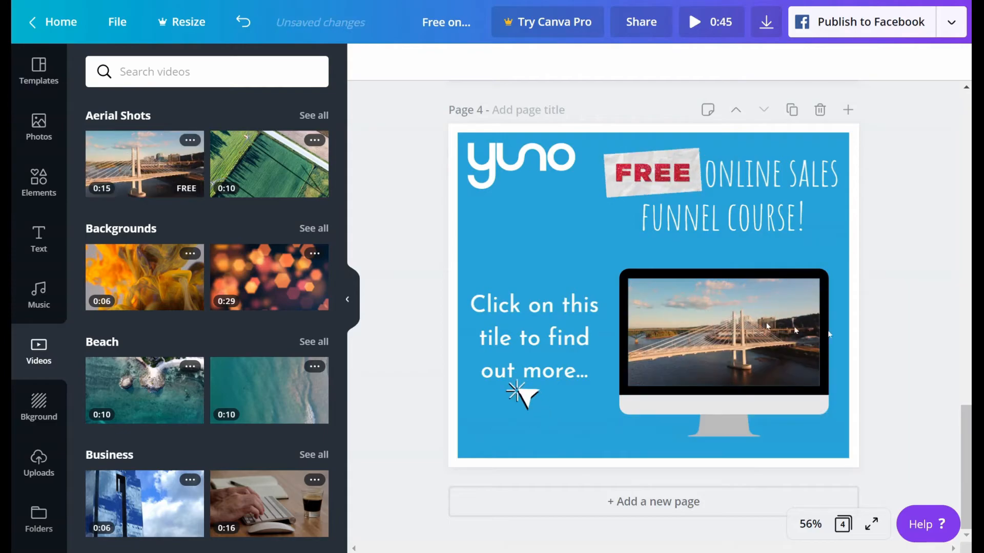
{"action": "left_click", "coordinate": [728, 333]}
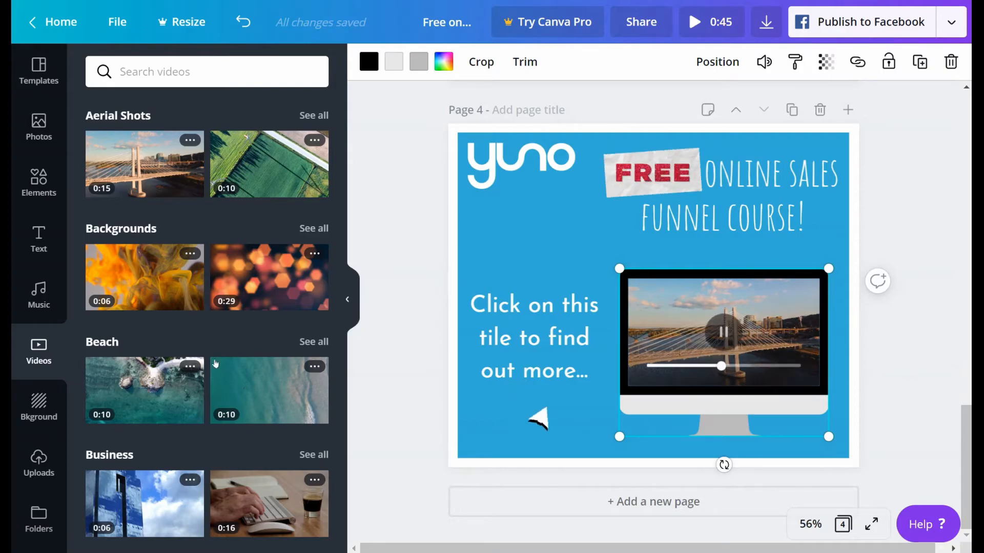
{"action": "scroll", "coordinate": [209, 330], "scroll_direction": "down", "scroll_amount": 6}
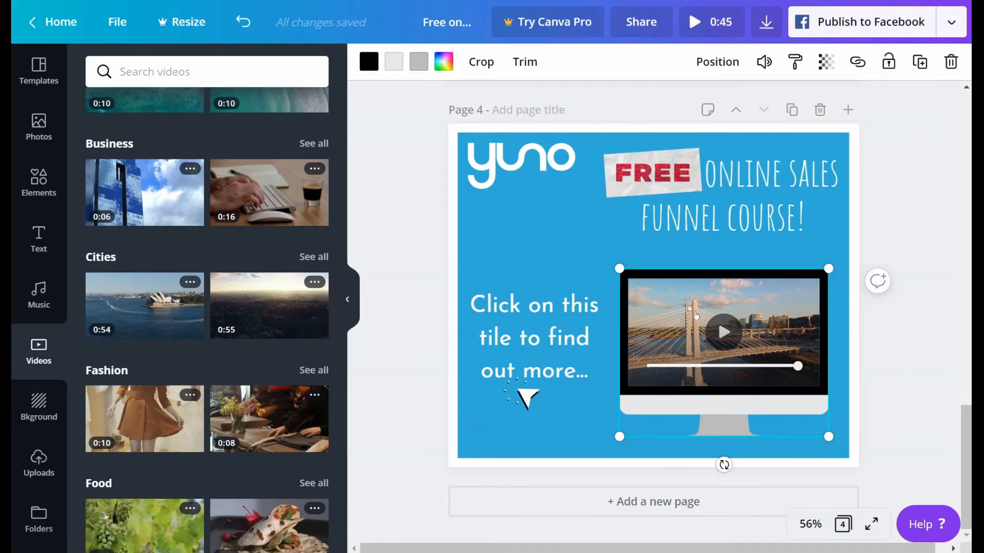
{"action": "key", "text": "Delete"}
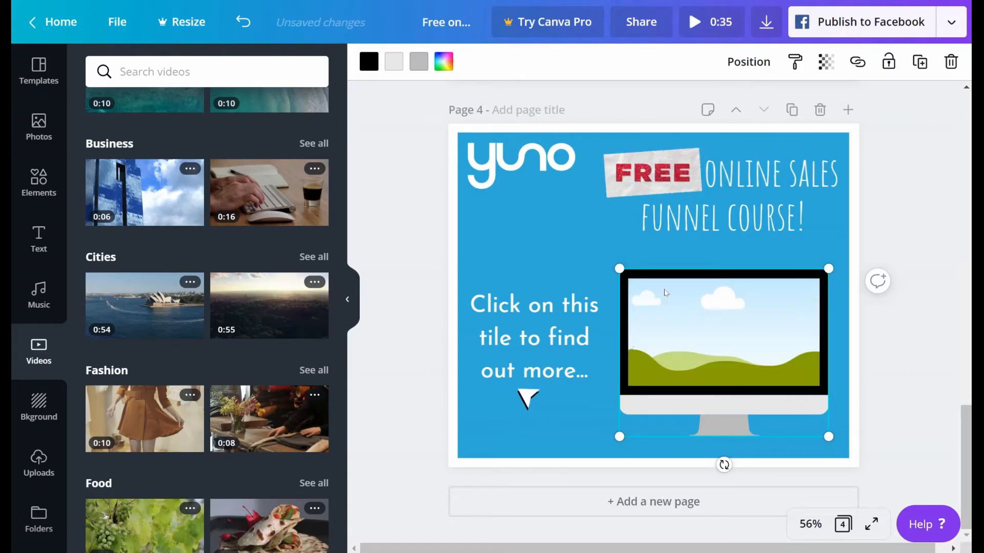
Step: Fill the computer monitor frame with the uploaded 20-second website video
{"action": "left_click", "coordinate": [32, 456]}
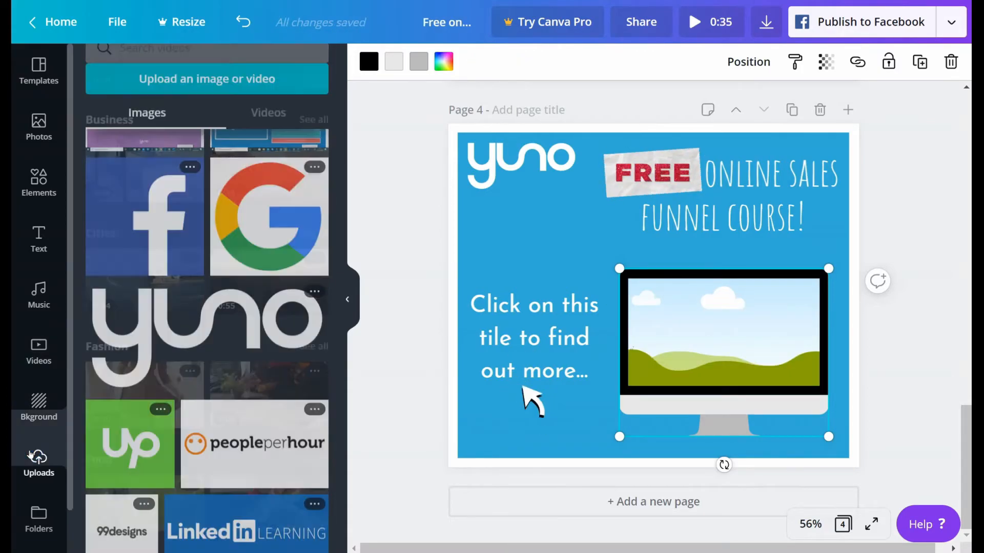
{"action": "scroll", "coordinate": [230, 190], "scroll_direction": "up", "scroll_amount": 3}
{"action": "scroll", "coordinate": [230, 189], "scroll_direction": "up", "scroll_amount": 10}
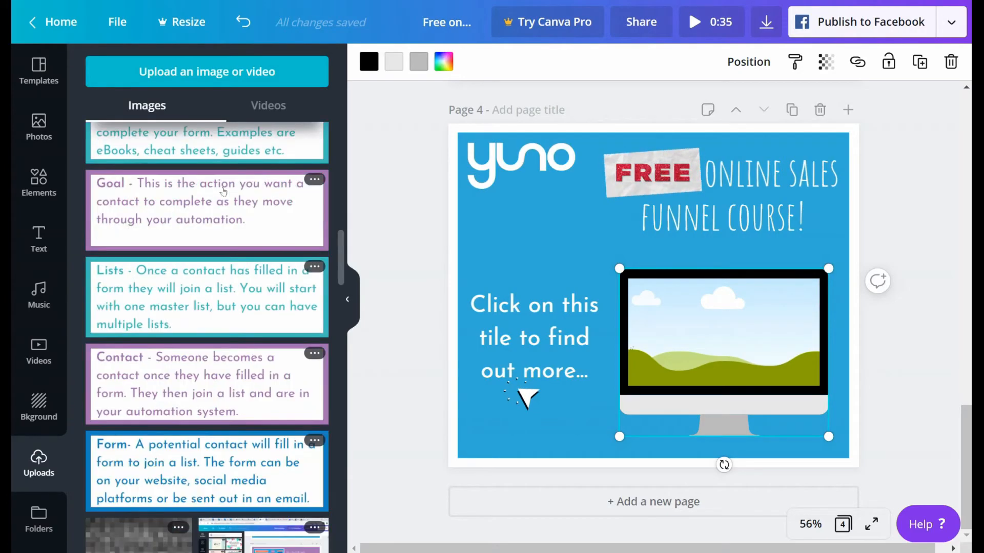
{"action": "left_click", "coordinate": [277, 104]}
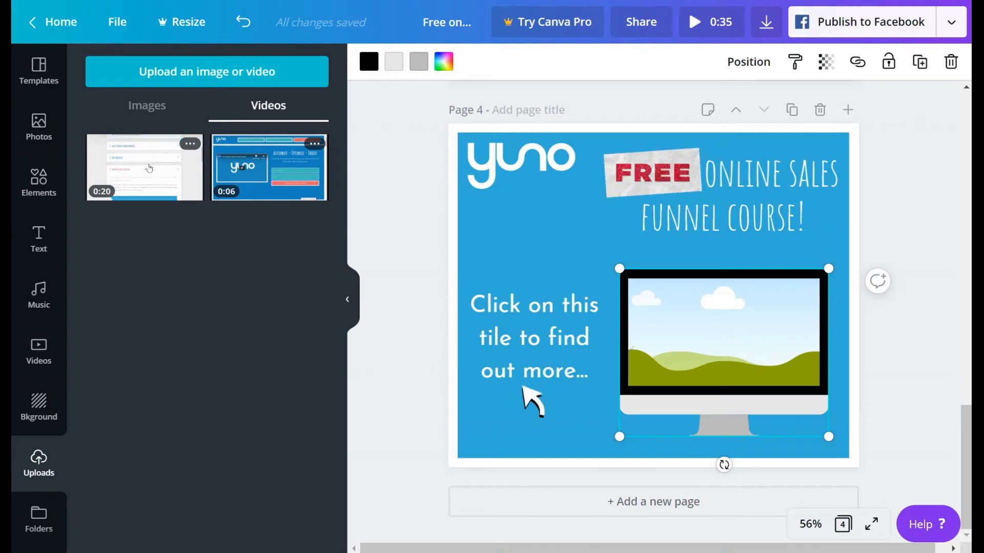
{"action": "left_click_drag", "start_coordinate": [139, 168], "coordinate": [673, 305]}
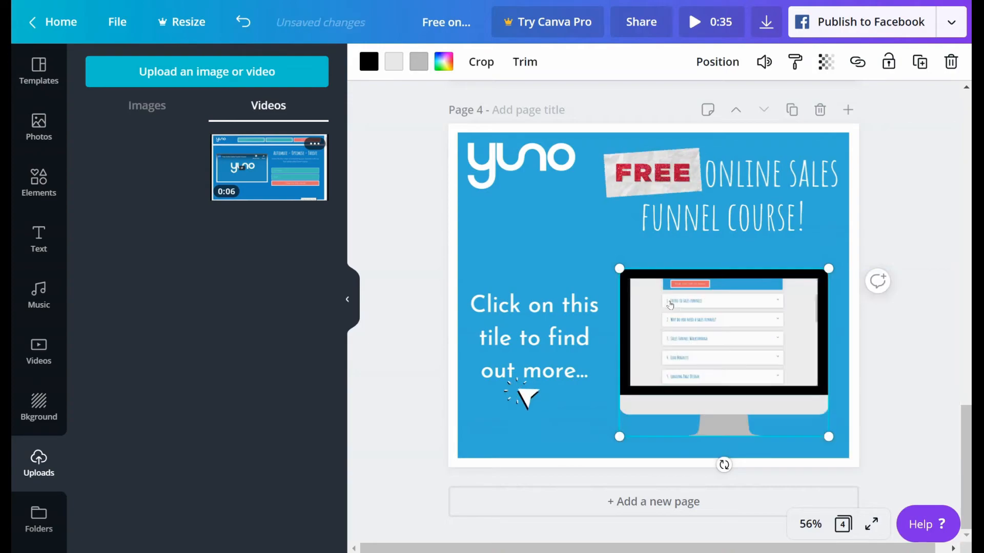
{"action": "left_click", "coordinate": [911, 346]}
Step: Preview the video in the monitor frame and trim it to its full 20.3-second length
{"action": "left_click", "coordinate": [725, 340]}
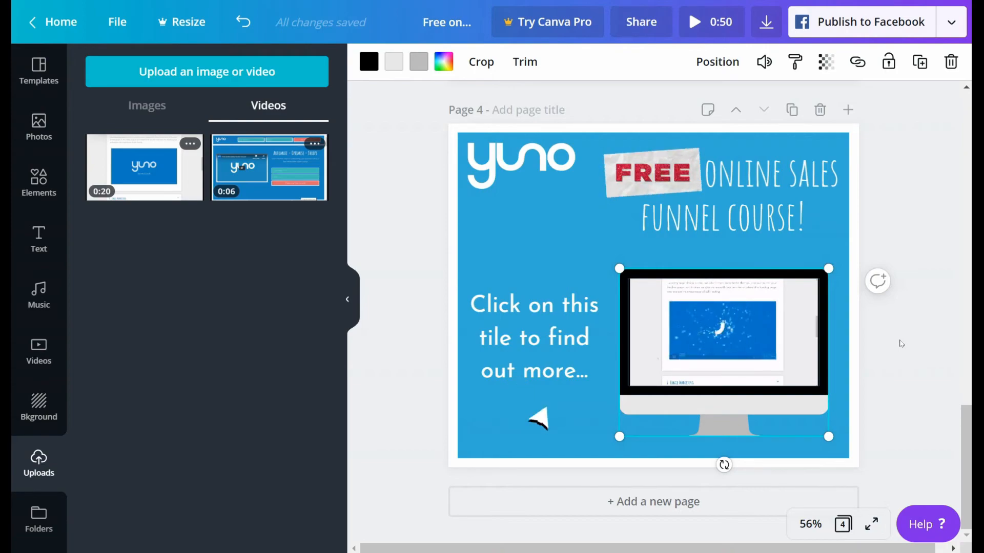
{"action": "mouse_move", "coordinate": [740, 346]}
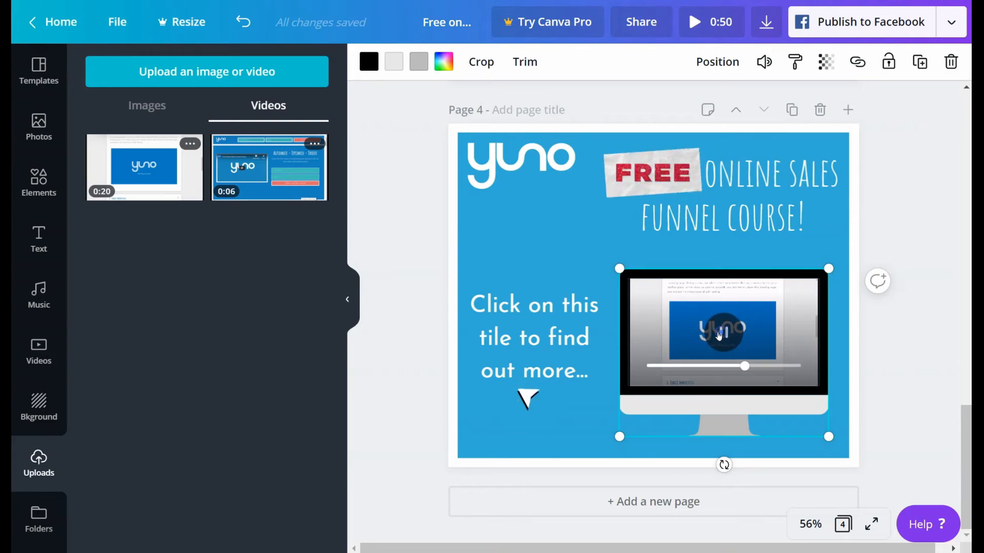
{"action": "left_click", "coordinate": [525, 62]}
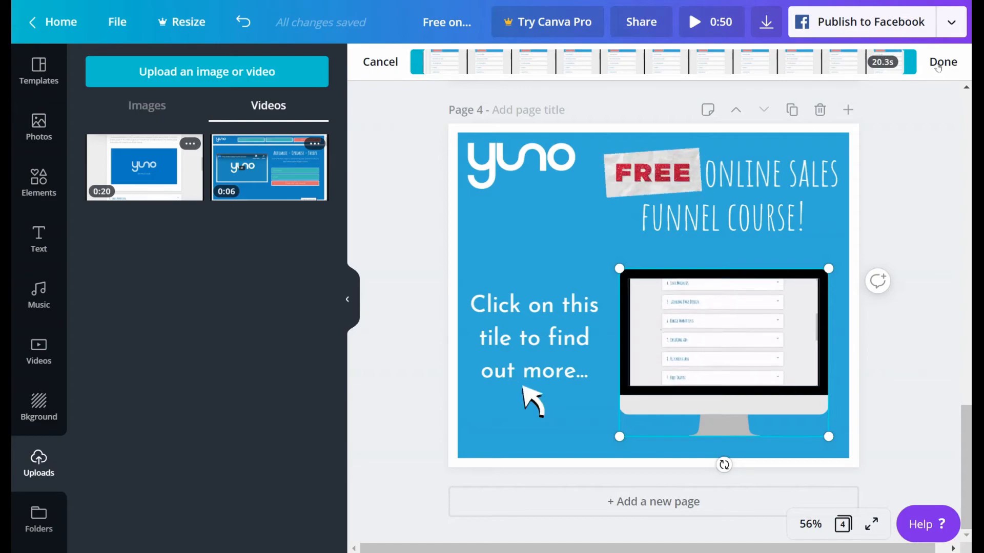
{"action": "mouse_move", "coordinate": [912, 61]}
{"action": "left_mouse_down"}
{"action": "mouse_move", "coordinate": [597, 65]}
{"action": "mouse_move", "coordinate": [923, 59]}
{"action": "left_mouse_up"}
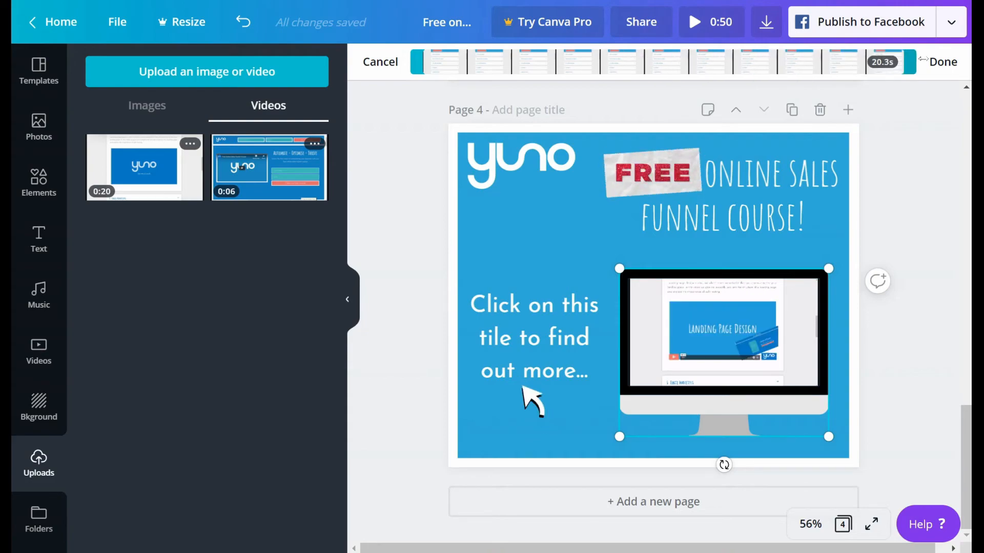
{"action": "left_click", "coordinate": [935, 62]}
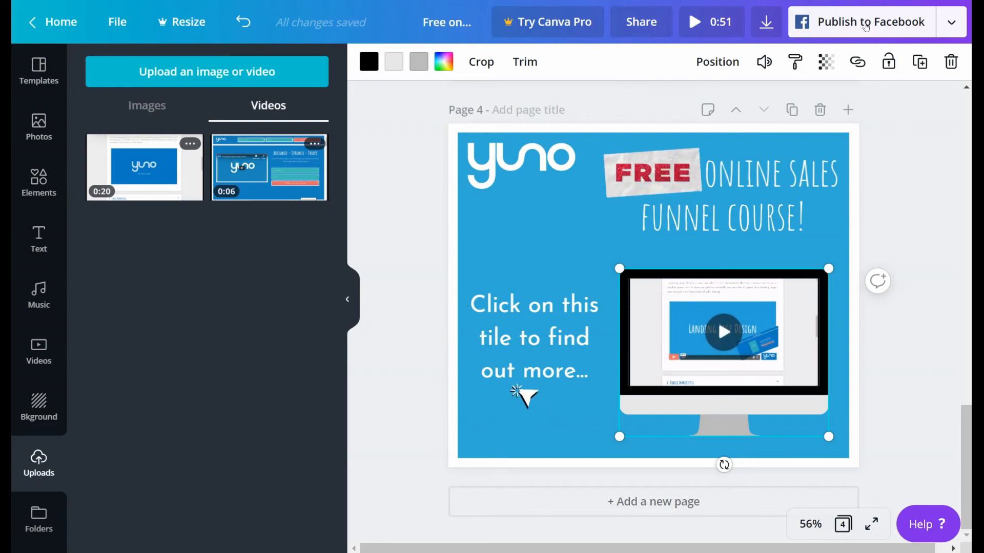
Step: Look through the full list of publishing options for the design, including social, print and download destinations
{"action": "left_click", "coordinate": [943, 25]}
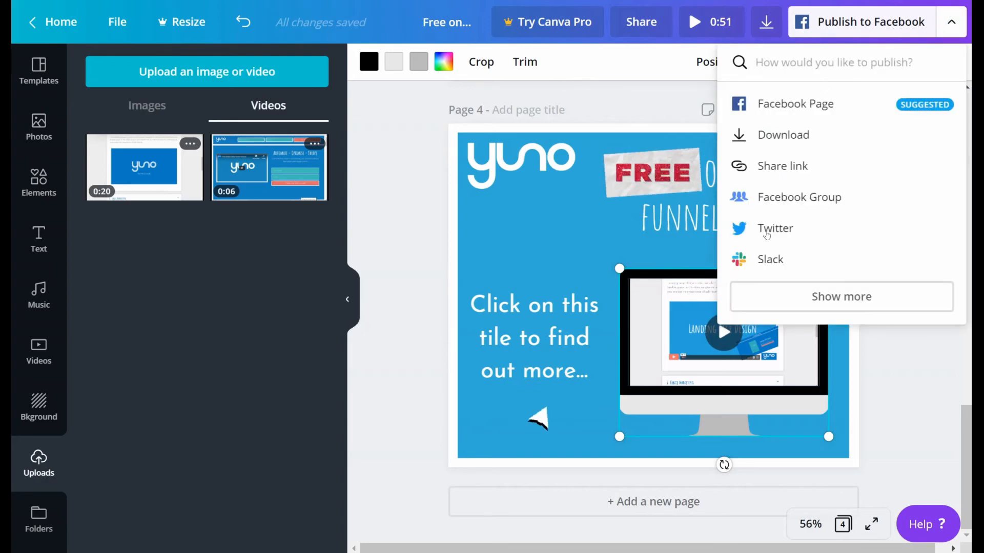
{"action": "left_click", "coordinate": [853, 307]}
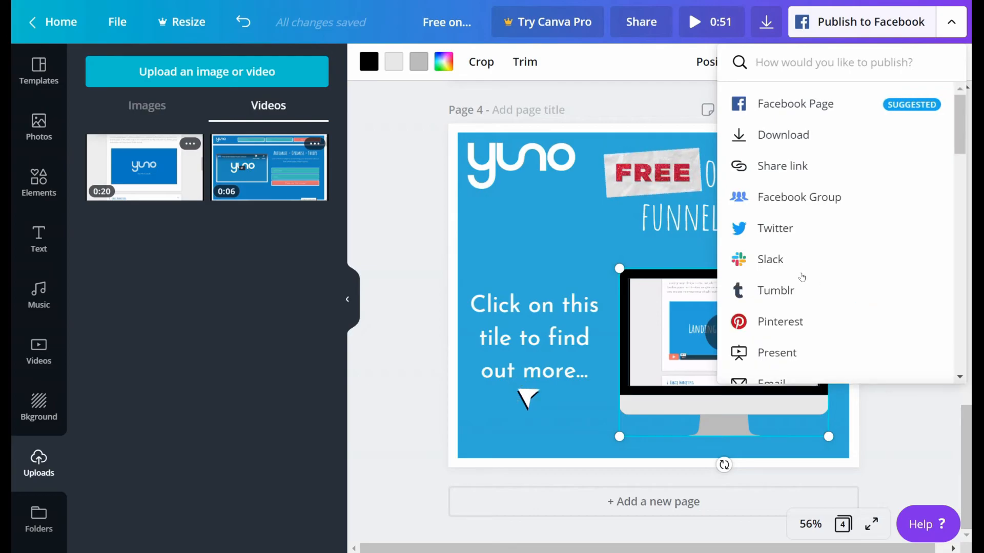
{"action": "scroll", "coordinate": [802, 278], "scroll_direction": "down", "scroll_amount": 5}
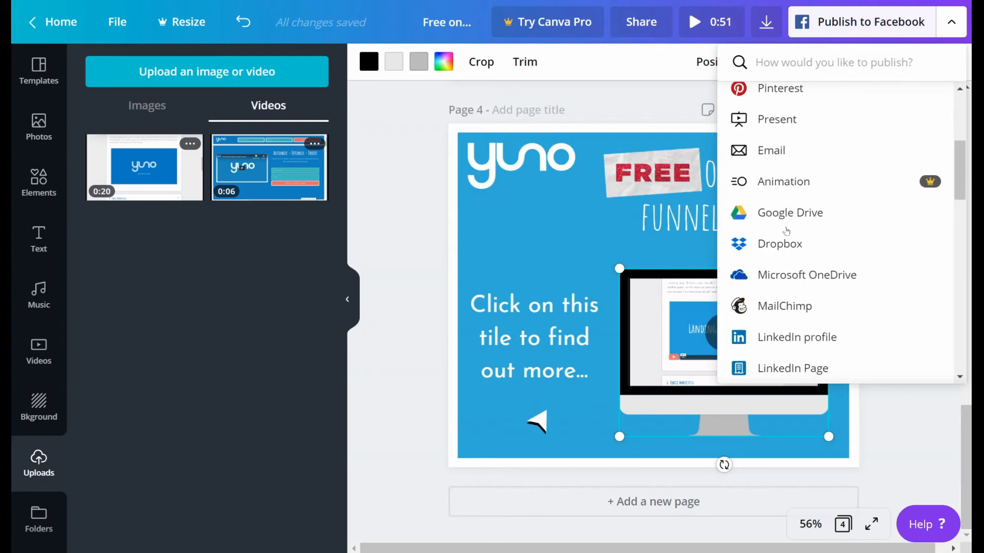
{"action": "scroll", "coordinate": [794, 245], "scroll_direction": "down", "scroll_amount": 3}
{"action": "scroll", "coordinate": [800, 188], "scroll_direction": "down", "scroll_amount": 10}
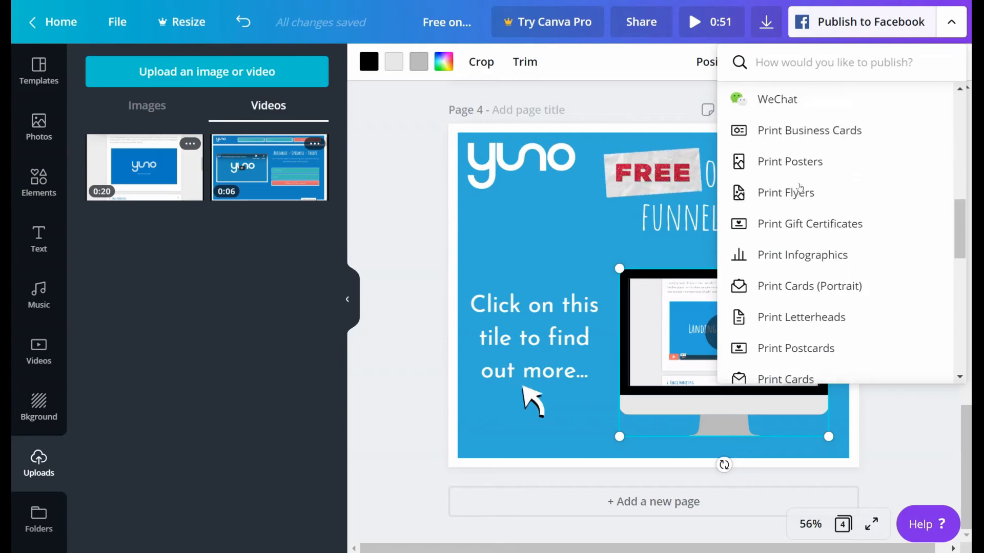
{"action": "scroll", "coordinate": [799, 195], "scroll_direction": "up", "scroll_amount": 6}
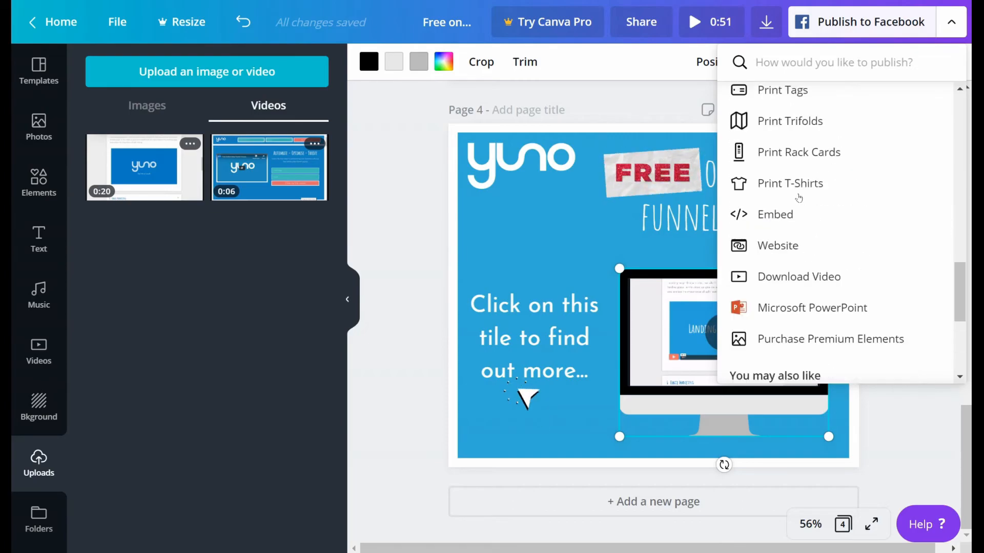
{"action": "scroll", "coordinate": [807, 225], "scroll_direction": "down", "scroll_amount": 8}
{"action": "scroll", "coordinate": [812, 251], "scroll_direction": "up", "scroll_amount": 15}
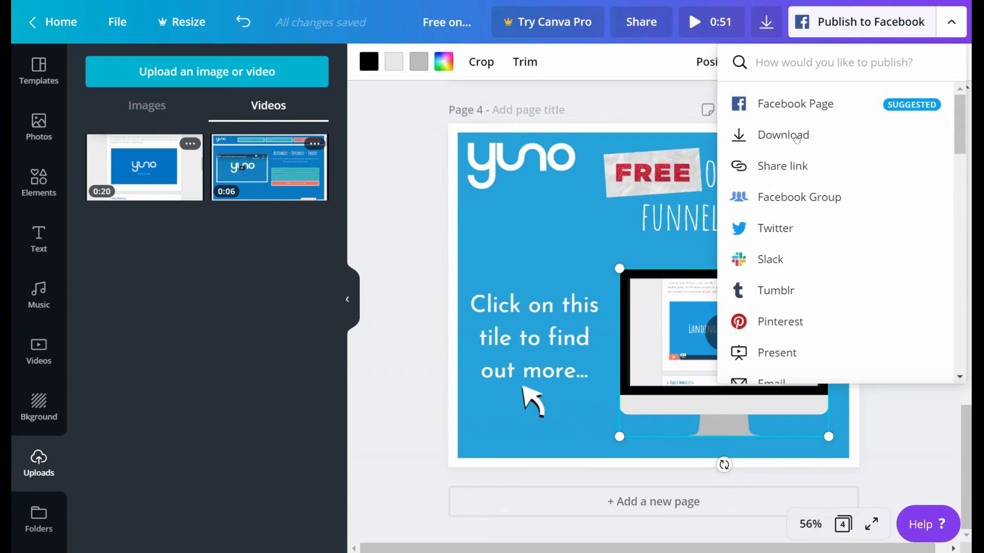
{"action": "left_click", "coordinate": [671, 106]}
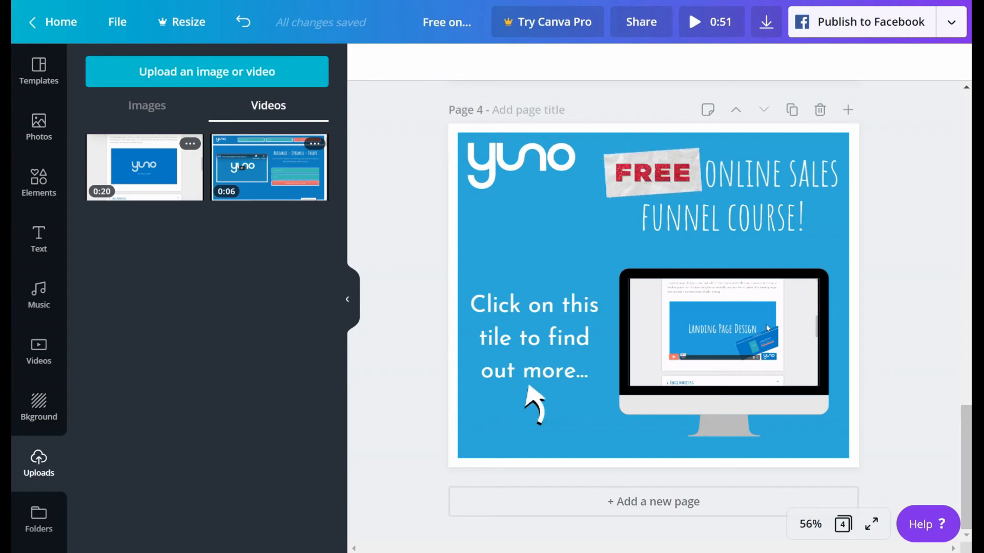
Step: Set the download to include only page 4
{"action": "left_click", "coordinate": [762, 30]}
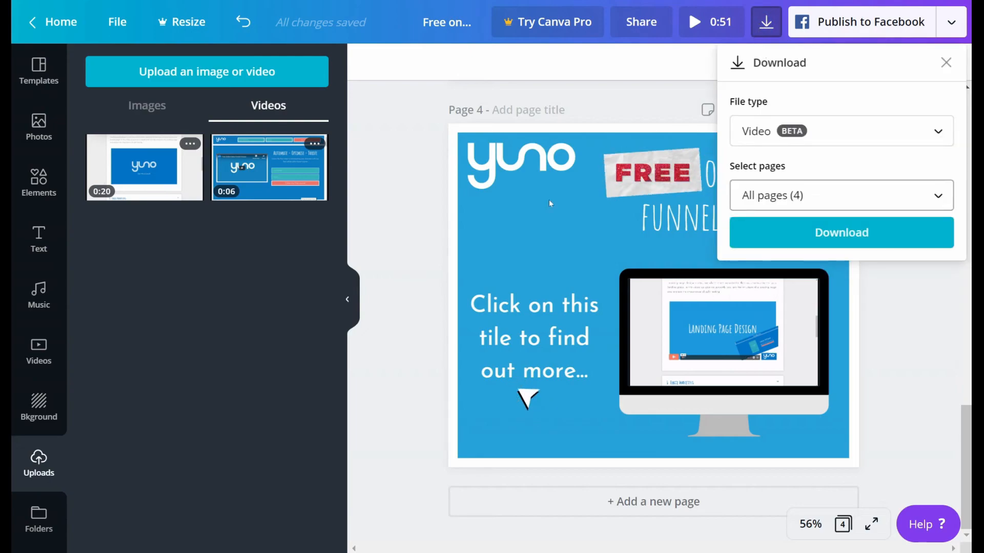
{"action": "left_click", "coordinate": [855, 190]}
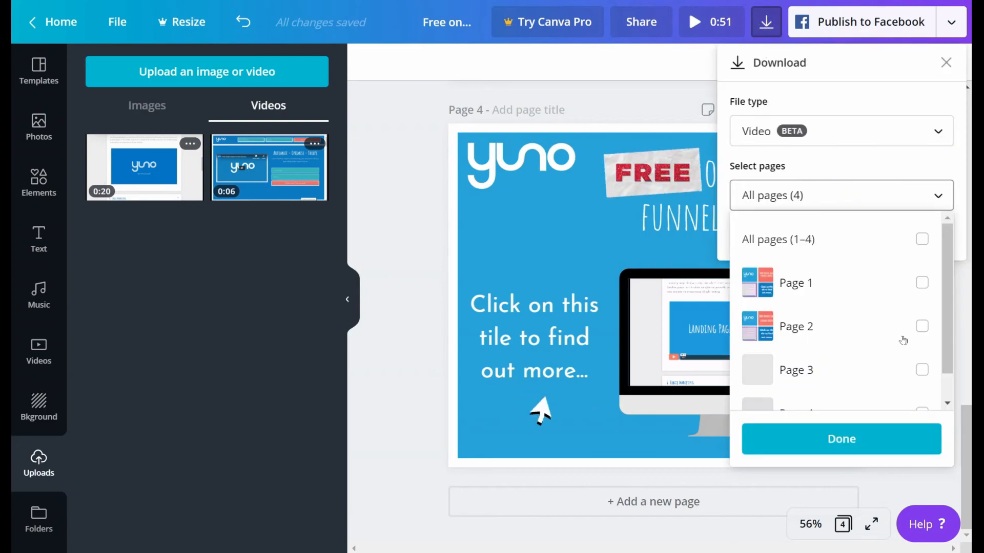
{"action": "scroll", "coordinate": [878, 338], "scroll_direction": "down", "scroll_amount": 1}
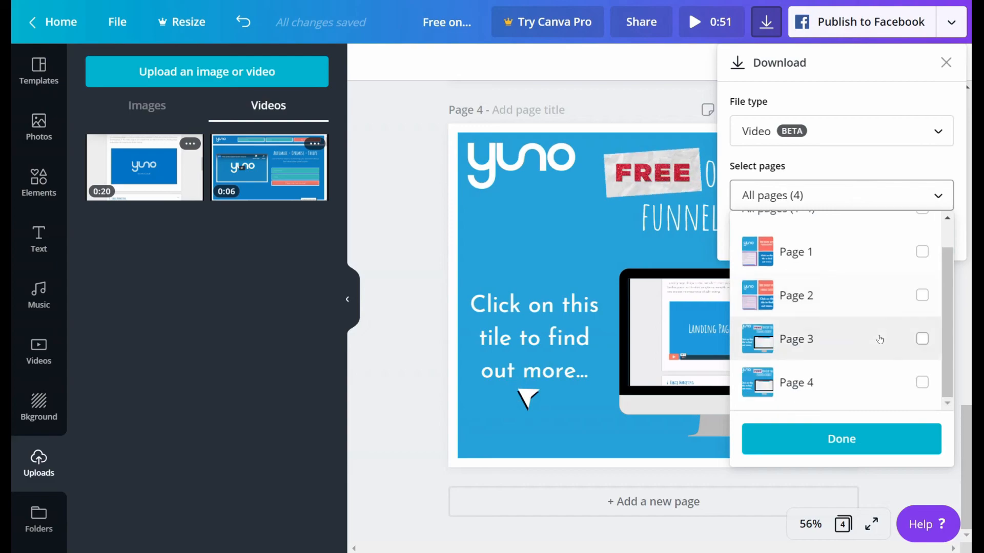
{"action": "left_click", "coordinate": [921, 385]}
{"action": "left_click", "coordinate": [848, 450]}
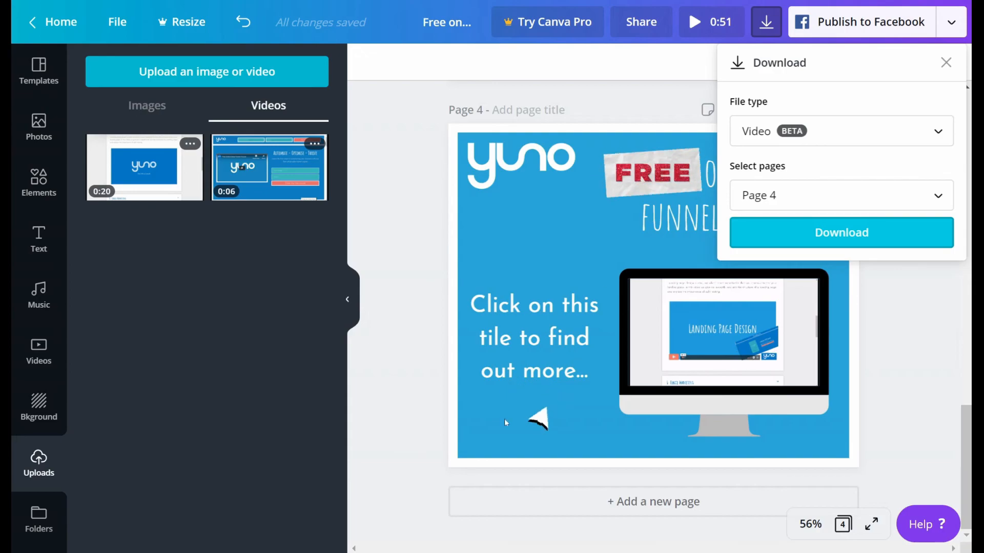
Step: Review the available download file types and choose Video (MP4)
{"action": "left_click", "coordinate": [784, 137]}
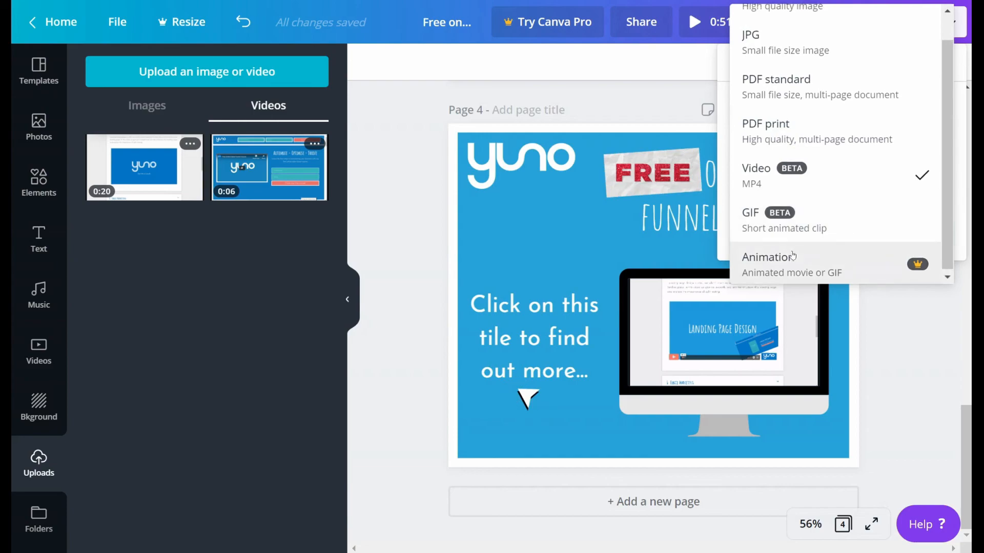
{"action": "scroll", "coordinate": [793, 254], "scroll_direction": "up", "scroll_amount": 1}
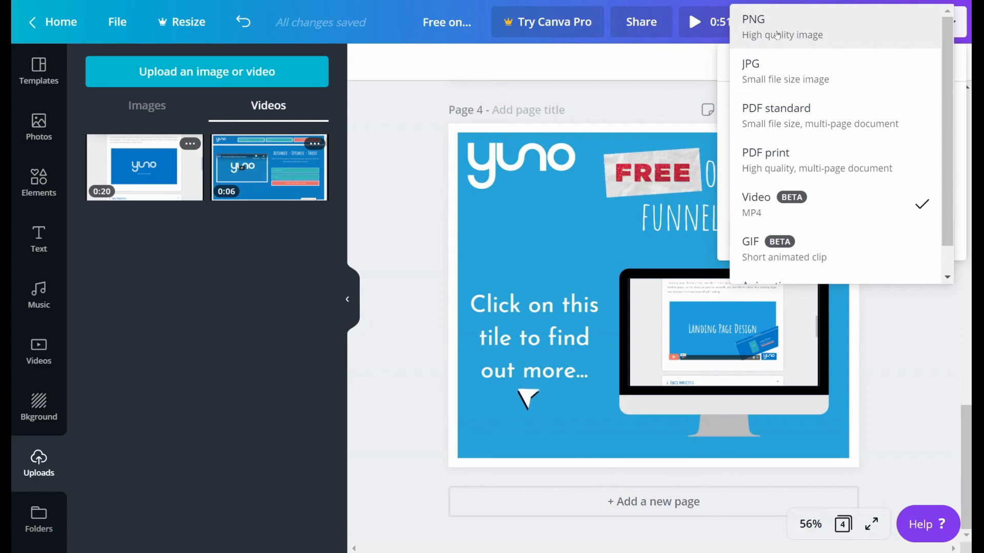
{"action": "scroll", "coordinate": [779, 170], "scroll_direction": "down", "scroll_amount": 1}
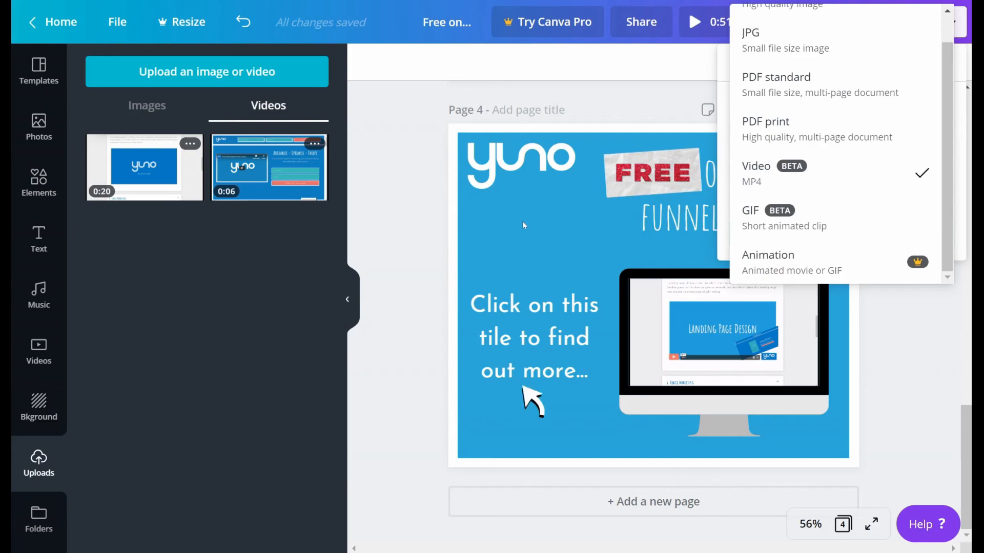
{"action": "left_click", "coordinate": [829, 171]}
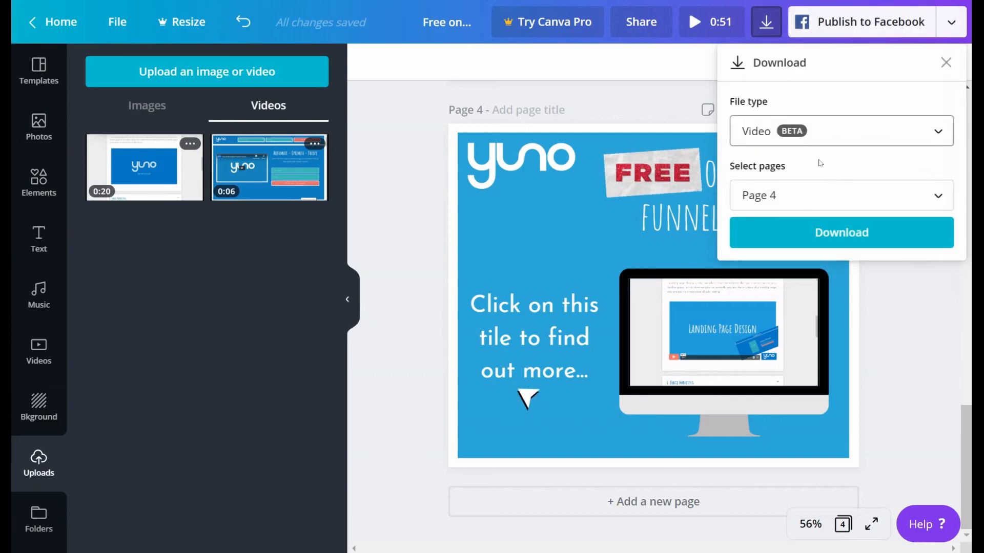
Step: Download page 4 as a video, and clear the Pro trial offer, side panel and download bar from view
{"action": "left_click", "coordinate": [796, 231]}
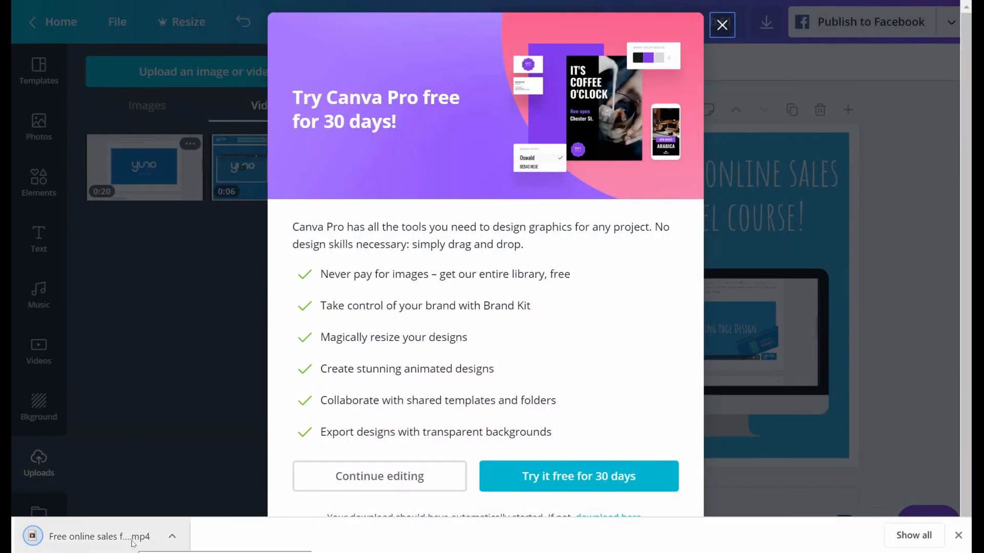
{"action": "left_click", "coordinate": [722, 24]}
{"action": "left_click", "coordinate": [350, 279]}
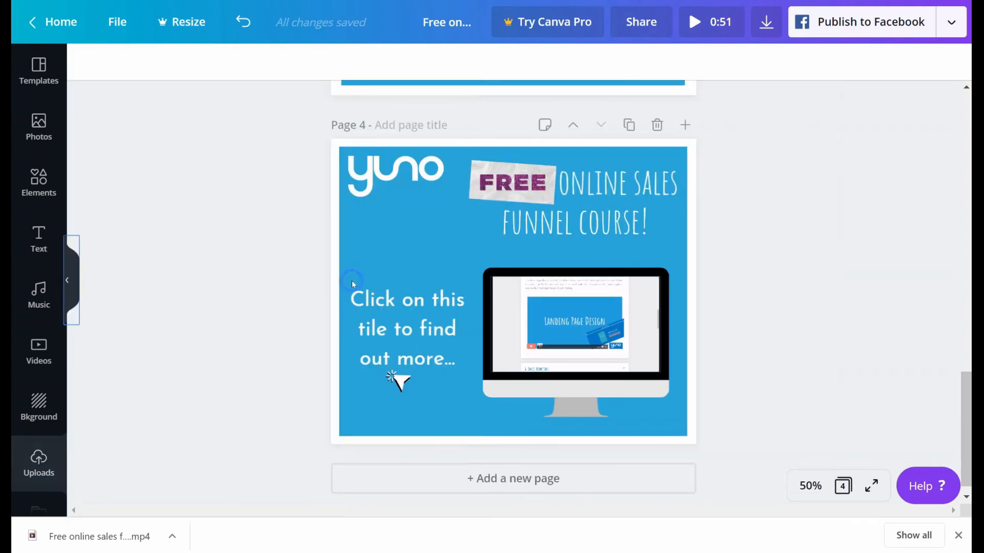
{"action": "left_click", "coordinate": [958, 535]}
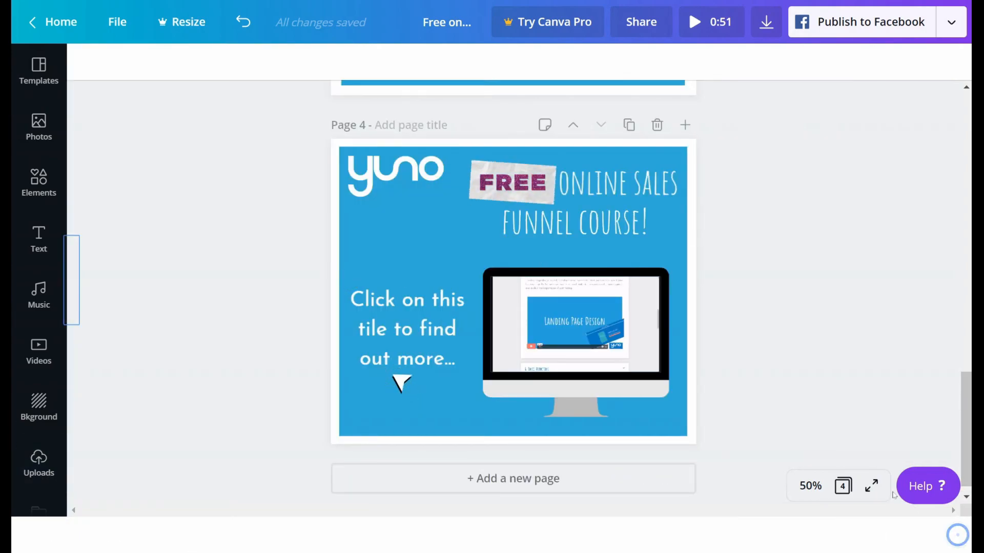